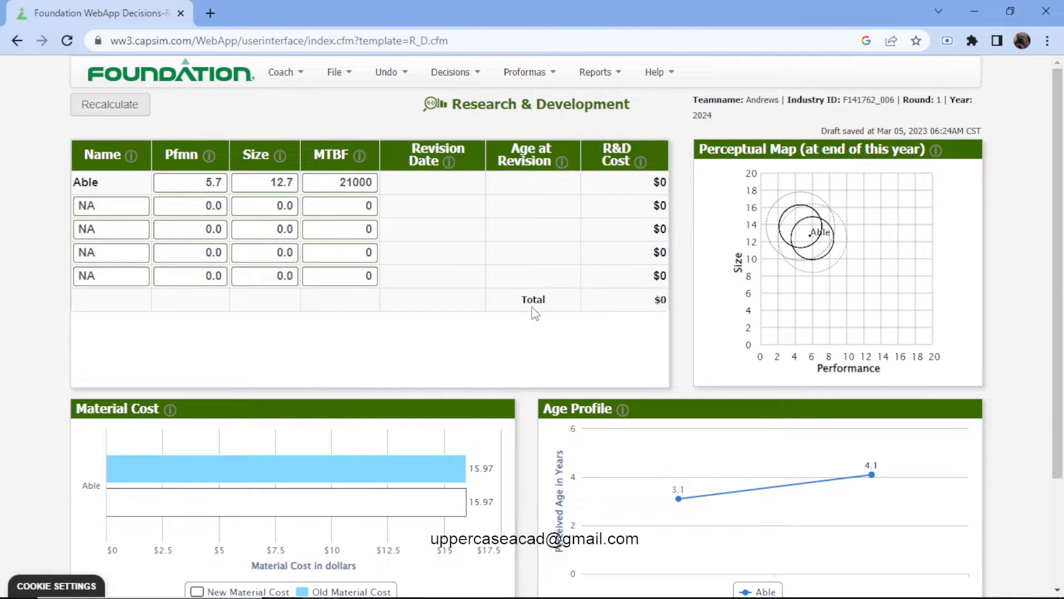
Open the Low Tech segment report and review the customer buying criteria for the Low Tech and High Tech segments.
left_click(526, 76)
left_click(609, 72)
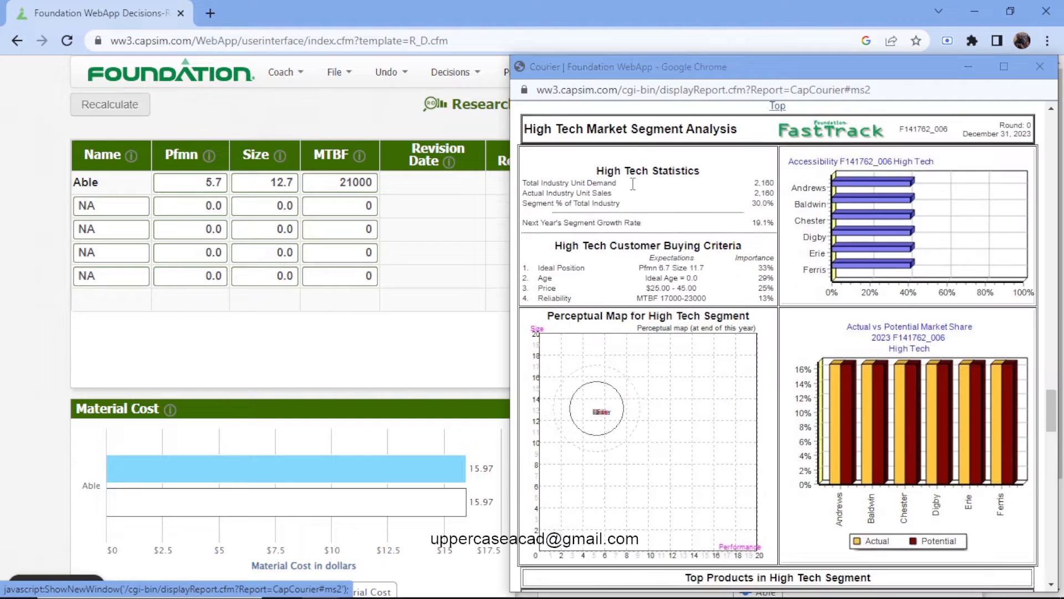
left_click(629, 186)
scroll(643, 224, "down", 2)
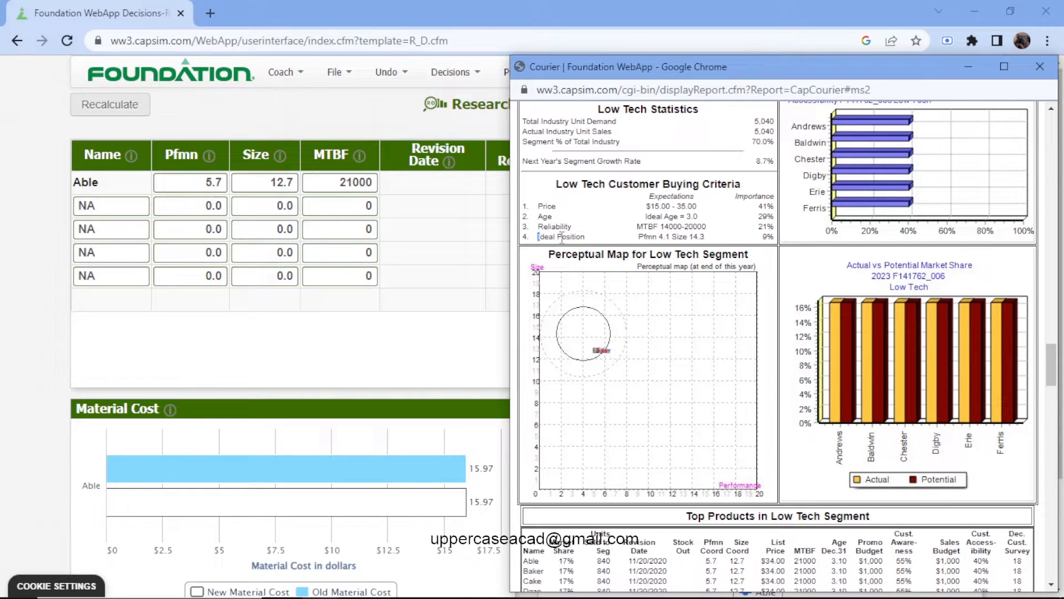
left_click_drag(539, 237, 583, 238)
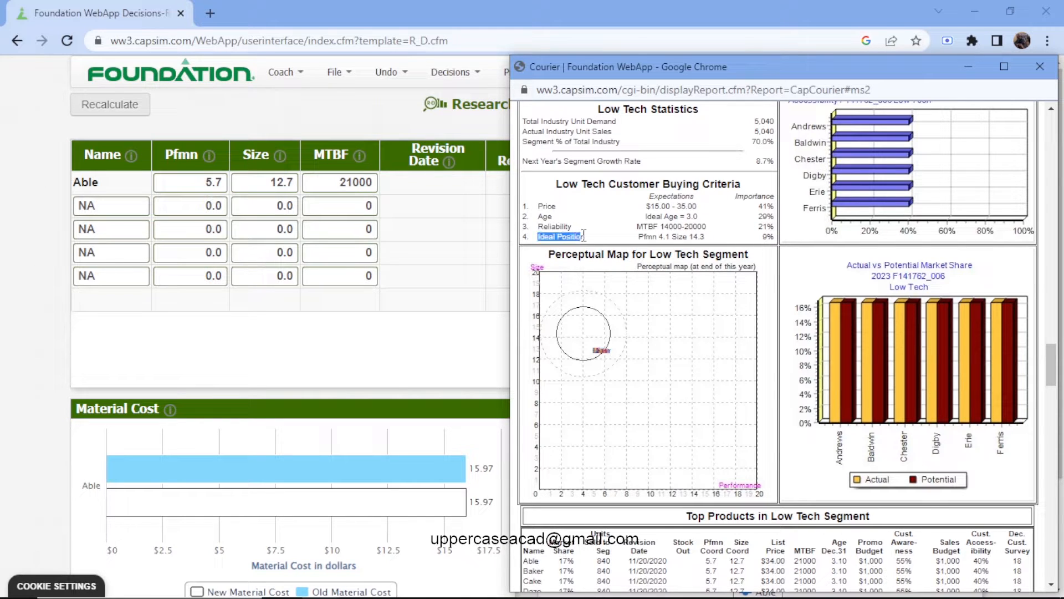
left_click(759, 243)
scroll(758, 242, "down", 8)
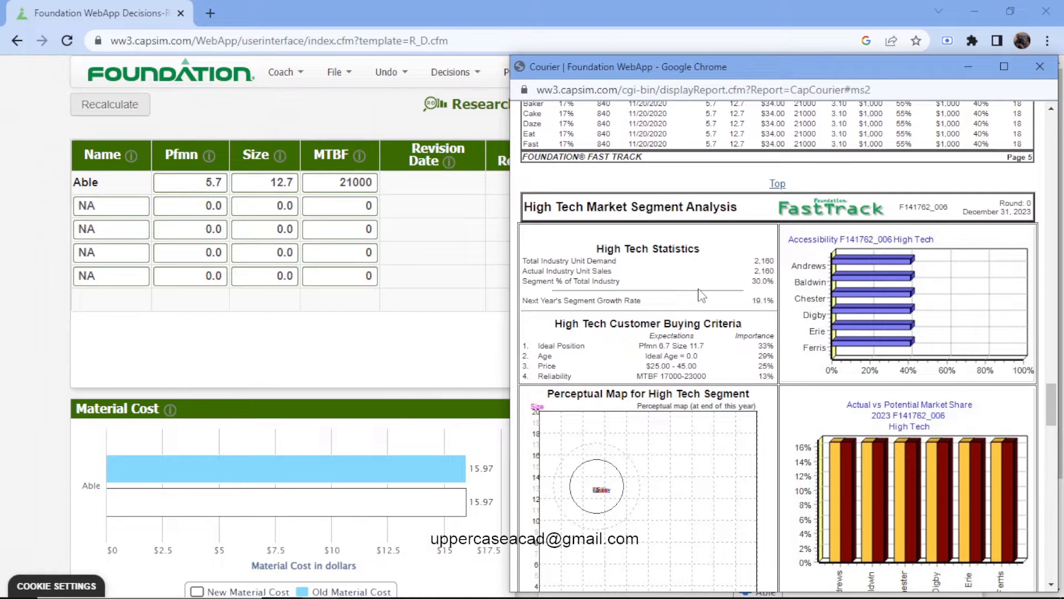
scroll(703, 295, "down", 1)
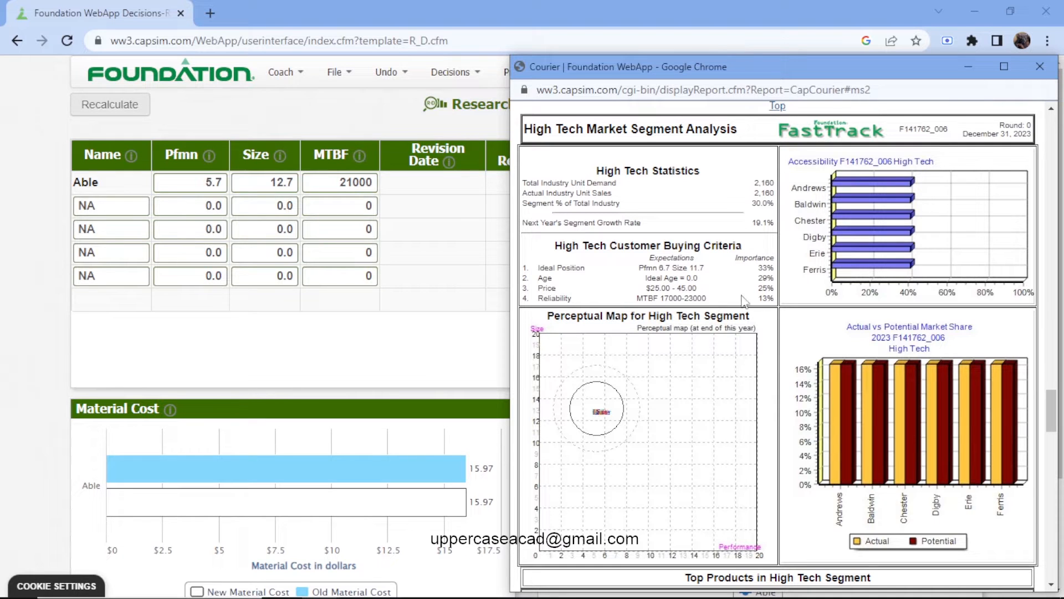
left_click(483, 349)
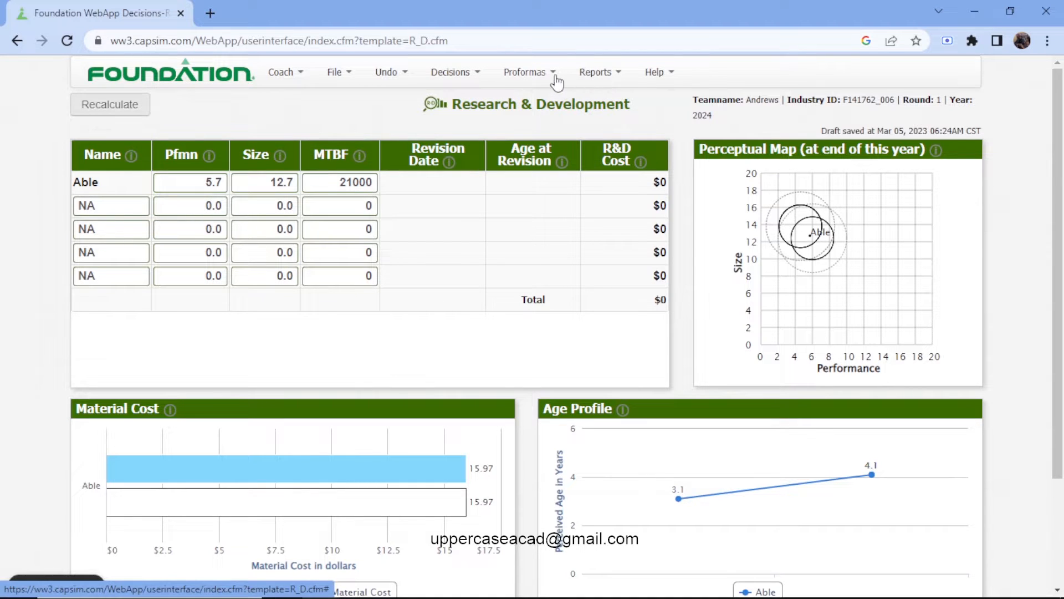
Reopen the Low Tech segment report and compare its ideal position and reliability criteria with those of High Tech.
left_click(597, 77)
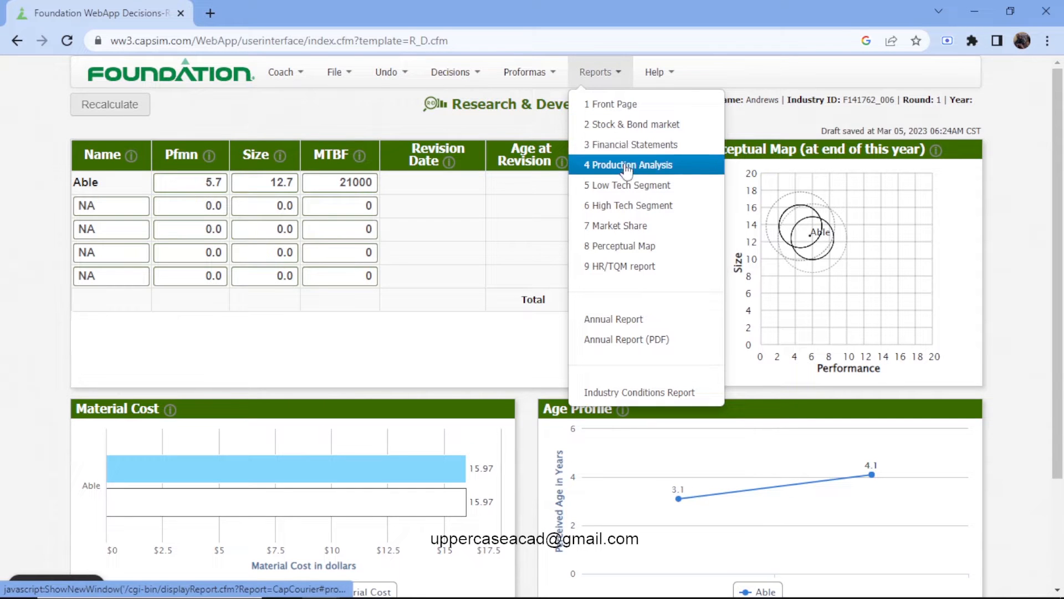
left_click(628, 184)
scroll(702, 299, "down", 5)
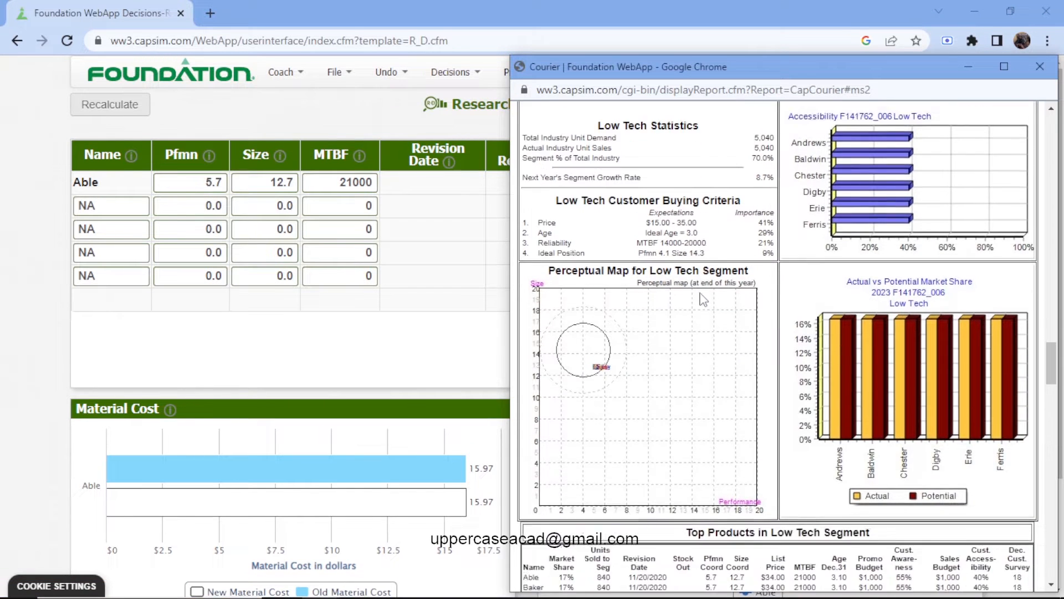
scroll(701, 299, "down", 5)
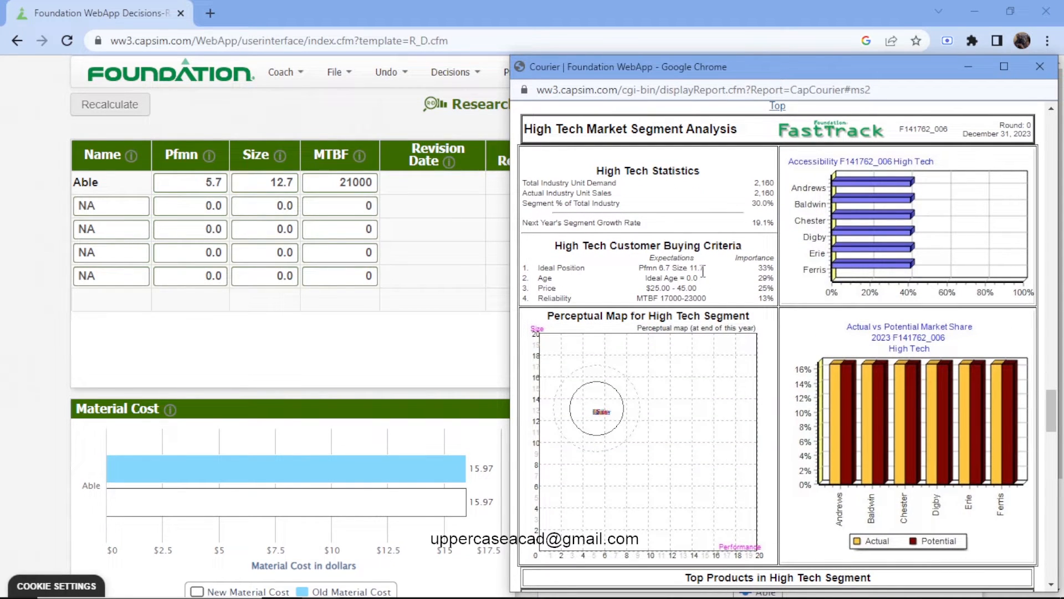
scroll(703, 271, "up", 7)
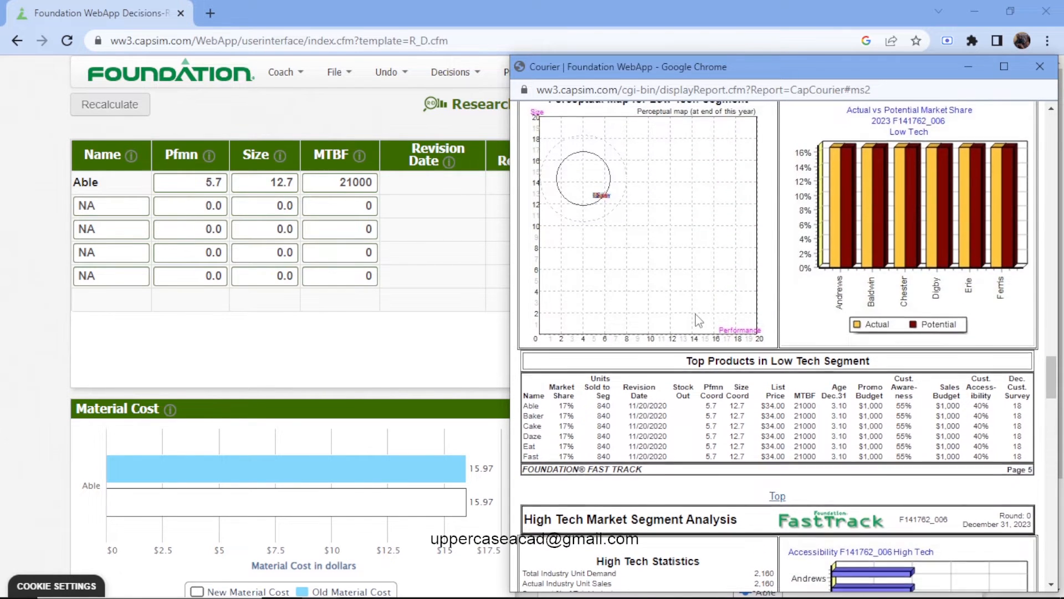
scroll(699, 321, "up", 3)
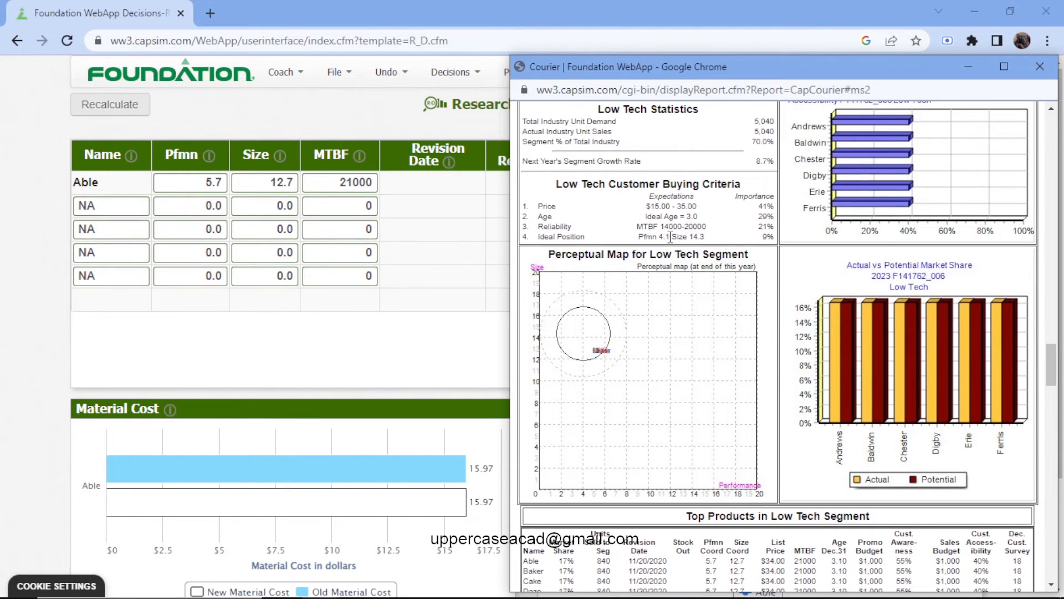
Set the performance (Pfmn) of product Able to 6.3.
left_click(223, 184)
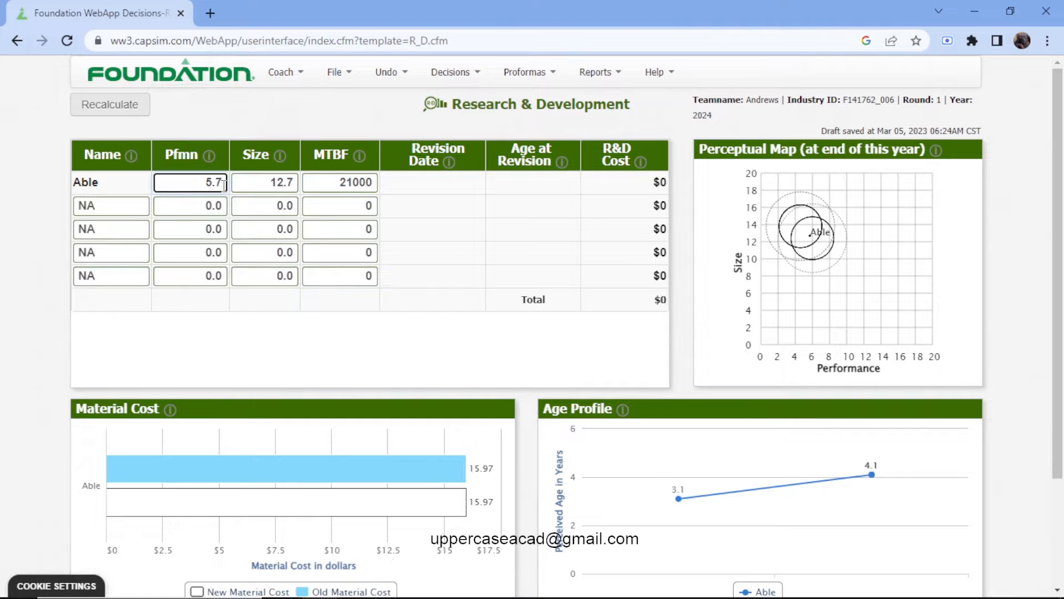
key("BackSpace")
key("BackSpace")
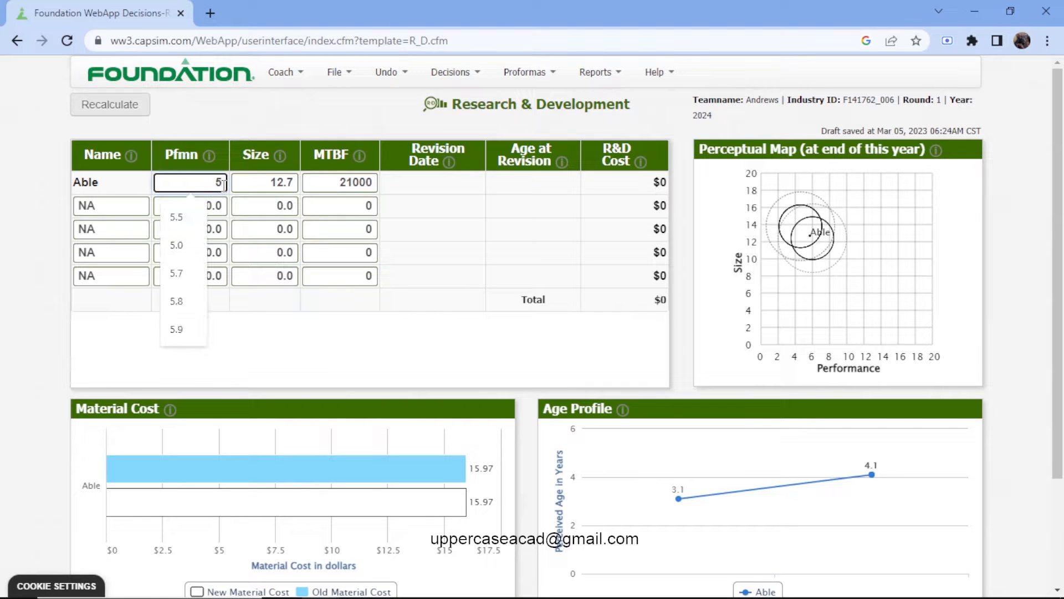
key("BackSpace")
type("6.3")
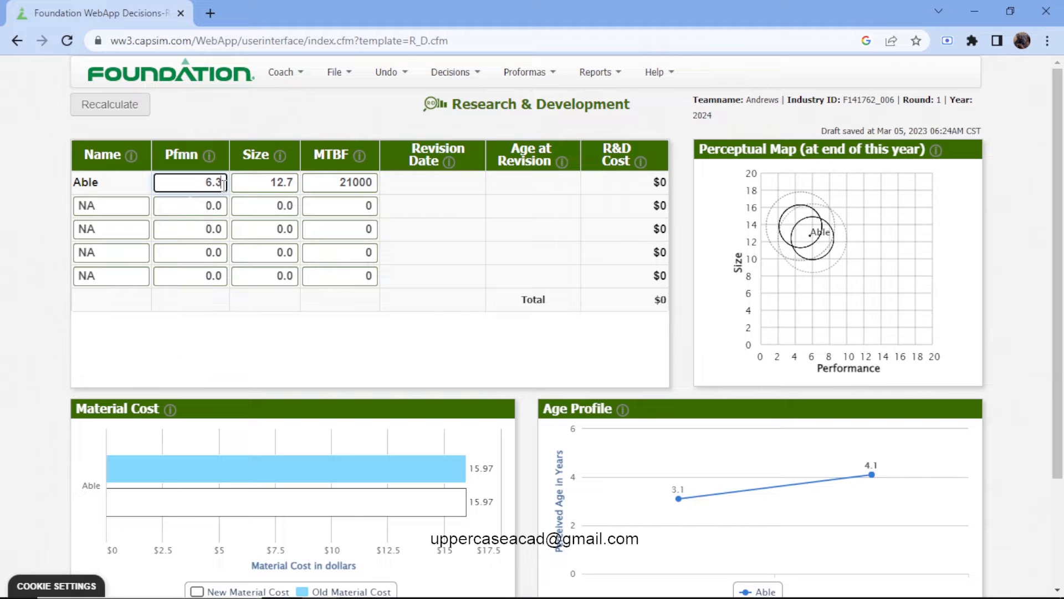
Set the size of product Able to 12.2.
left_click(294, 183)
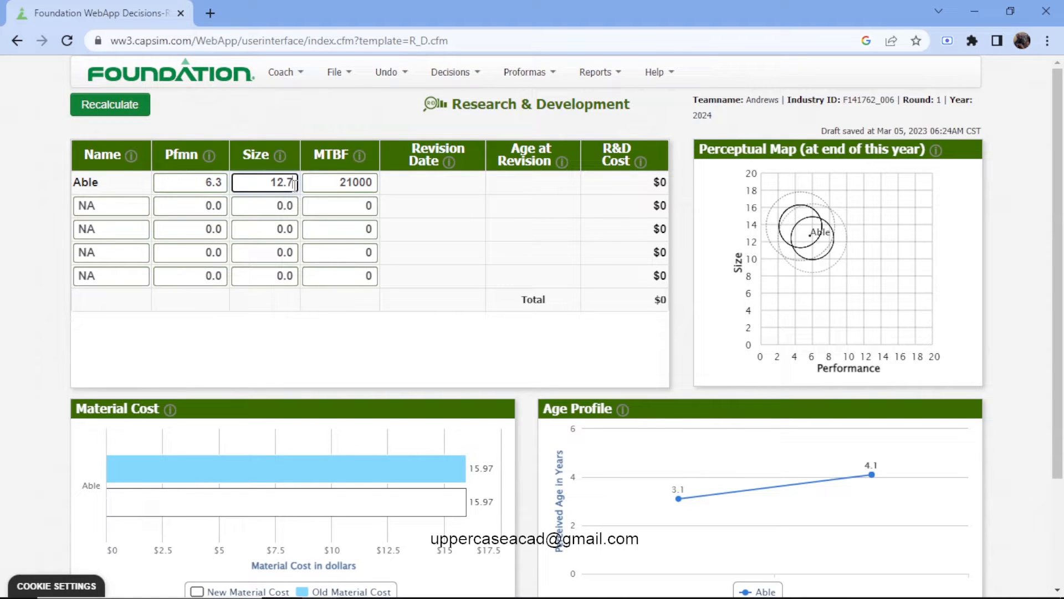
key("BackSpace")
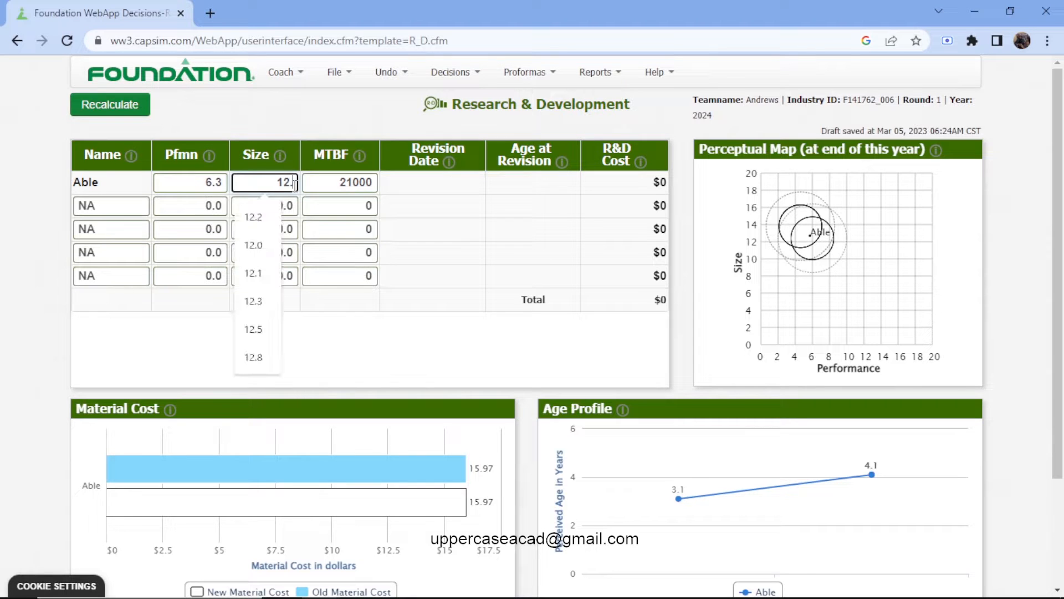
type("2")
key("Escape")
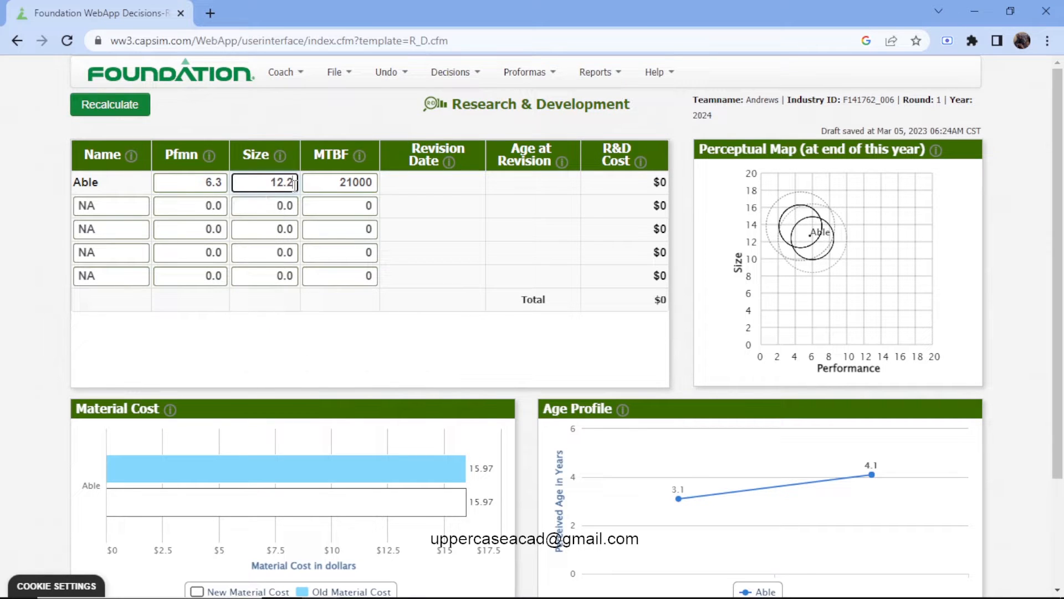
Set the MTBF of product Able to 20000 and recalculate the R&D decisions.
left_click(356, 183)
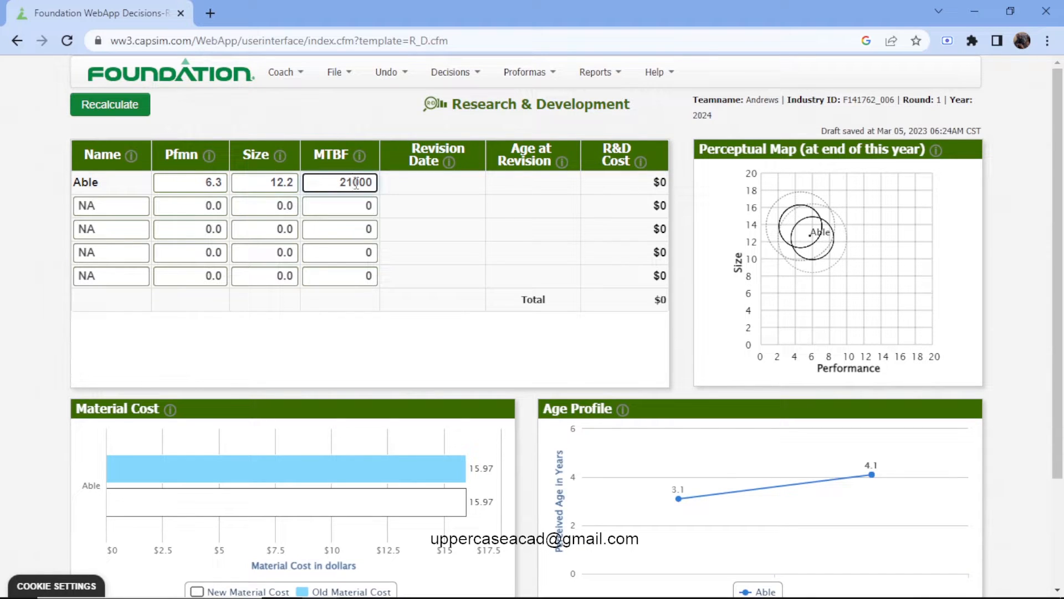
key("BackSpace")
type("0")
left_click(135, 116)
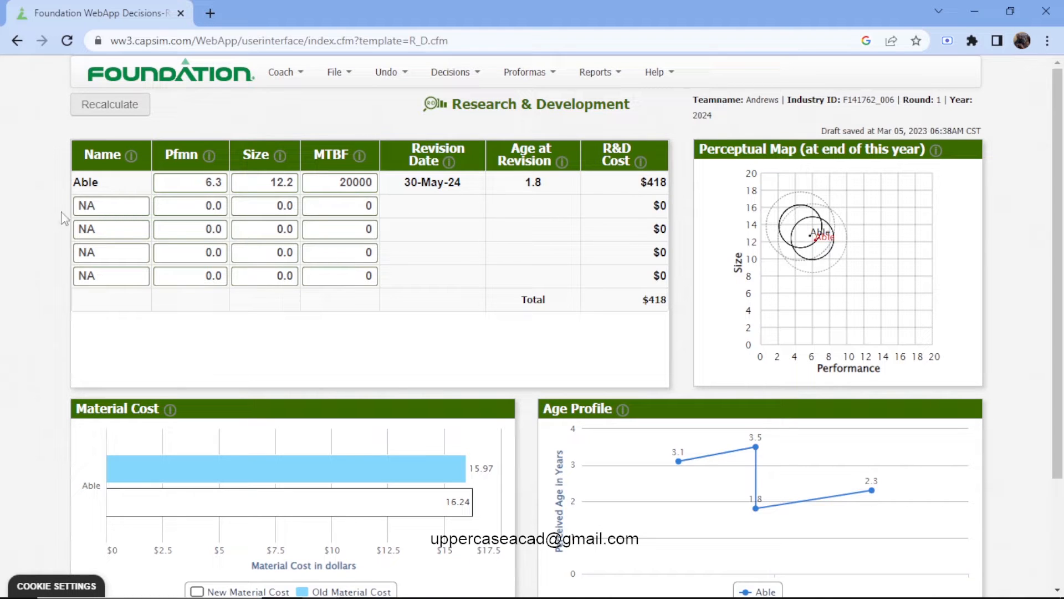
Name the new product in the first empty R&D row Acre.
double_click(91, 208)
key("BackSpace")
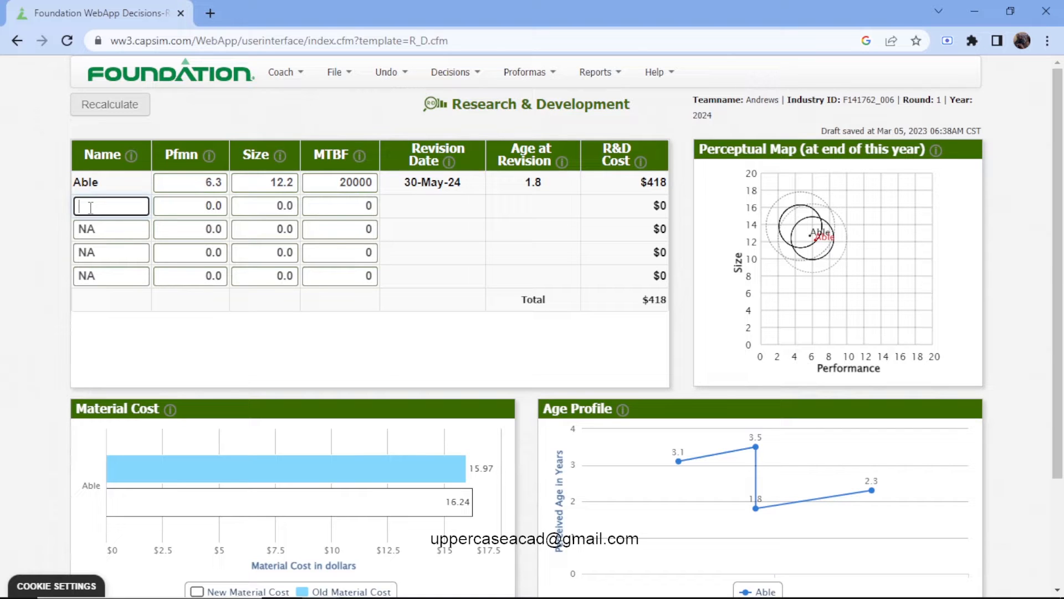
type("Acre")
Open the High Tech segment report and check the ideal position and reliability criteria for the new product.
mouse_move(354, 589)
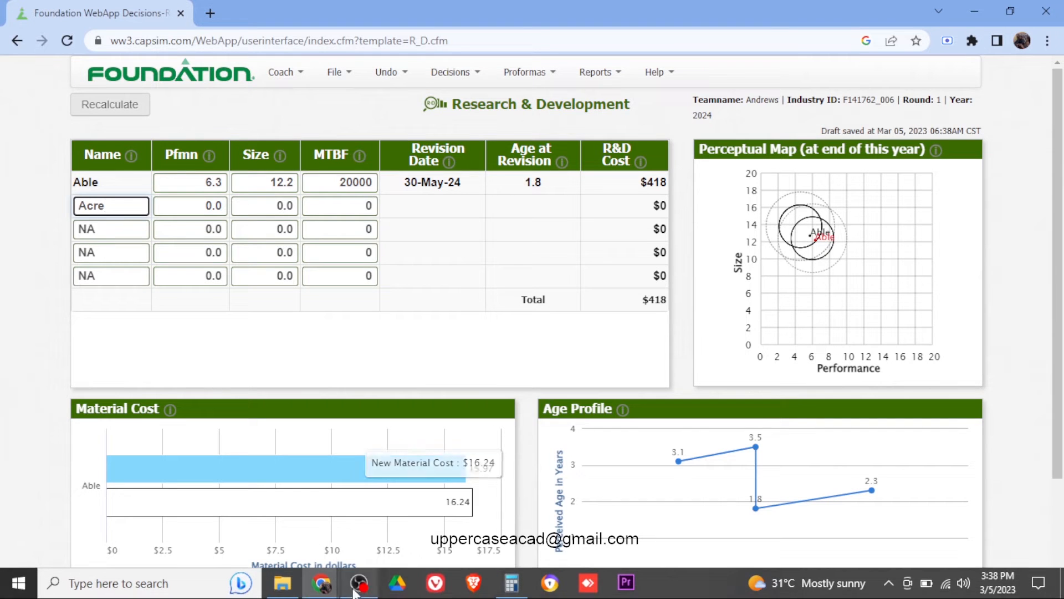
left_click(468, 75)
left_click(597, 73)
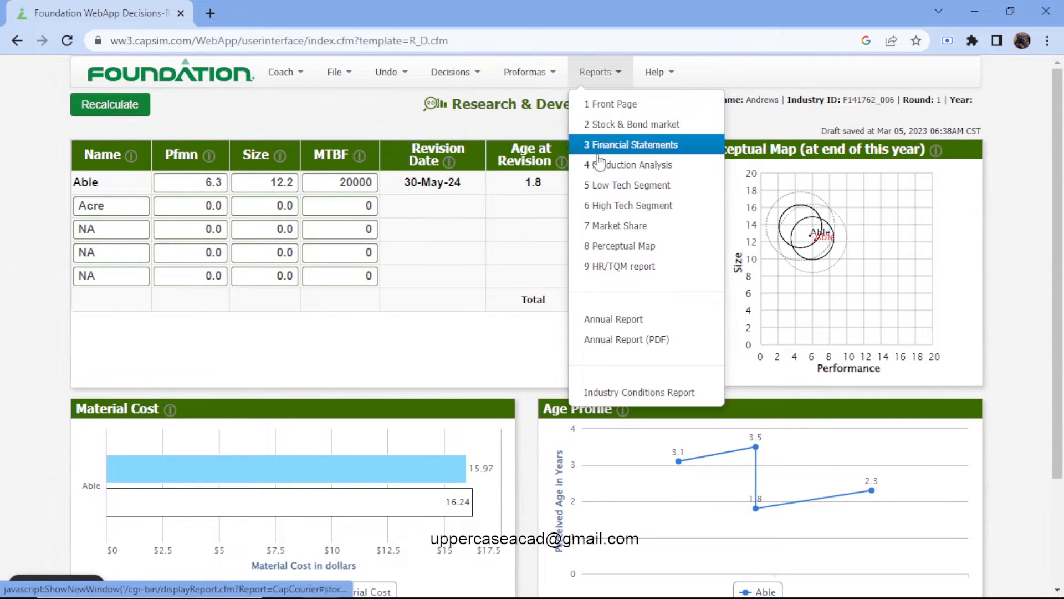
left_click(625, 205)
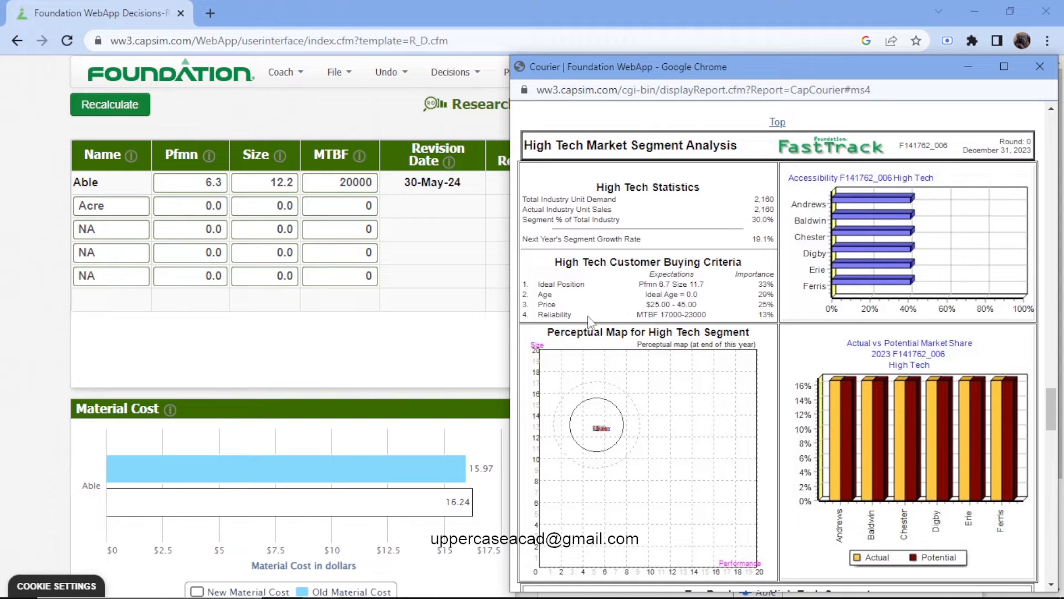
Return to the R&D decisions and set the performance (Pfmn) of product Acre to 8.5.
left_click(221, 206)
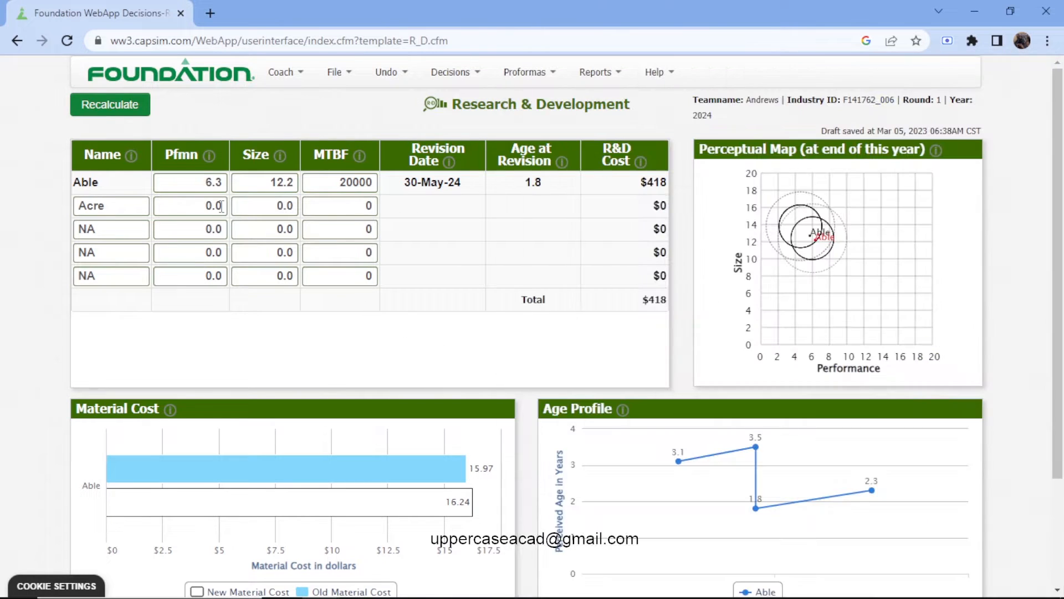
key("BackSpace")
key("BackSpace")
key("BackSpace")
type("8")
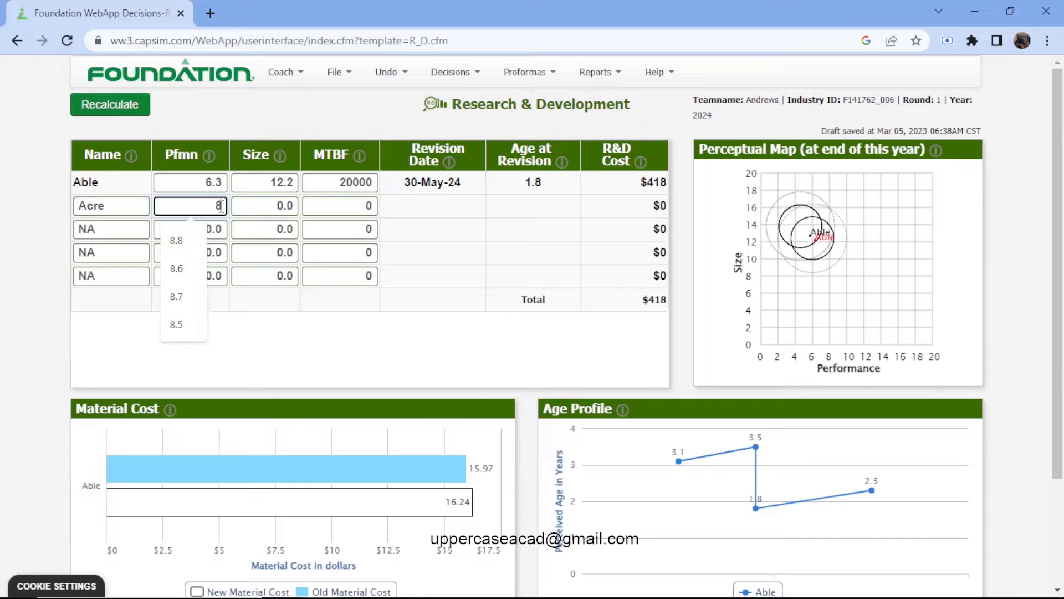
type(".5")
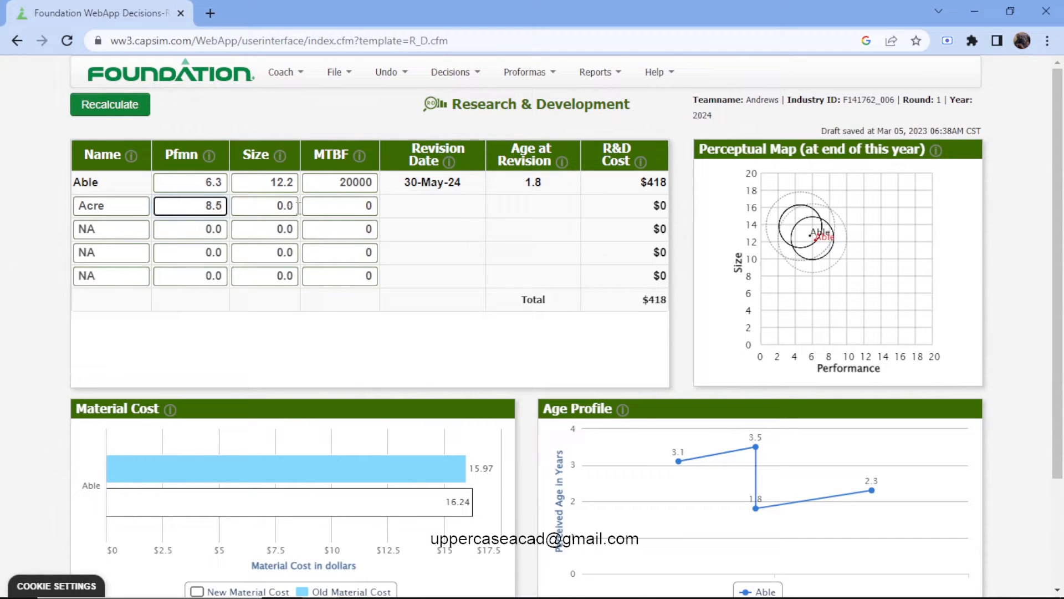
Set the size of product Acre to 10.0.
left_click(297, 206)
key("BackSpace")
key("BackSpace")
key("BackSpace")
type("1")
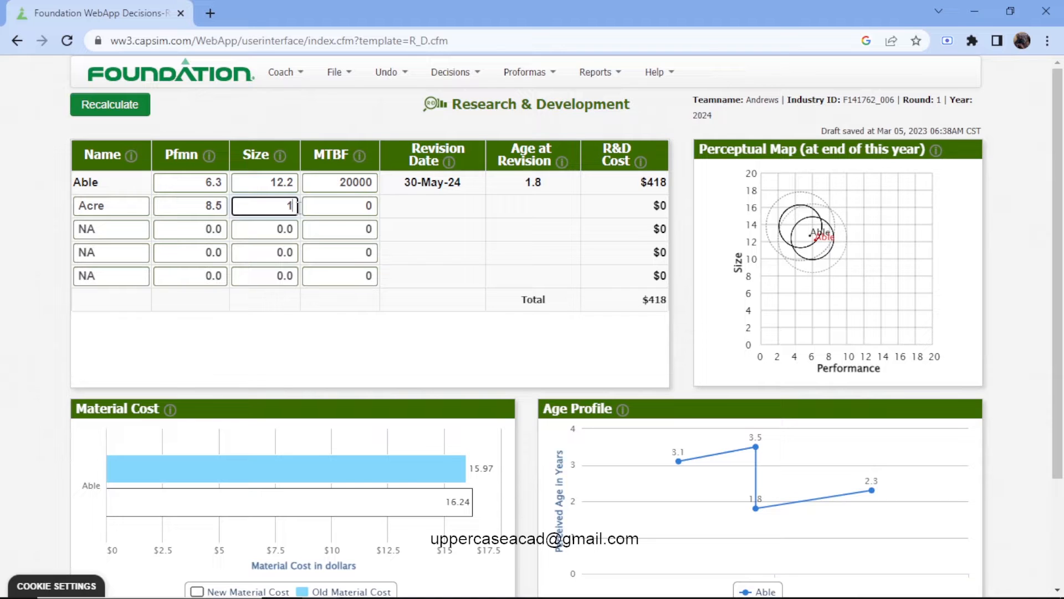
type("0.0")
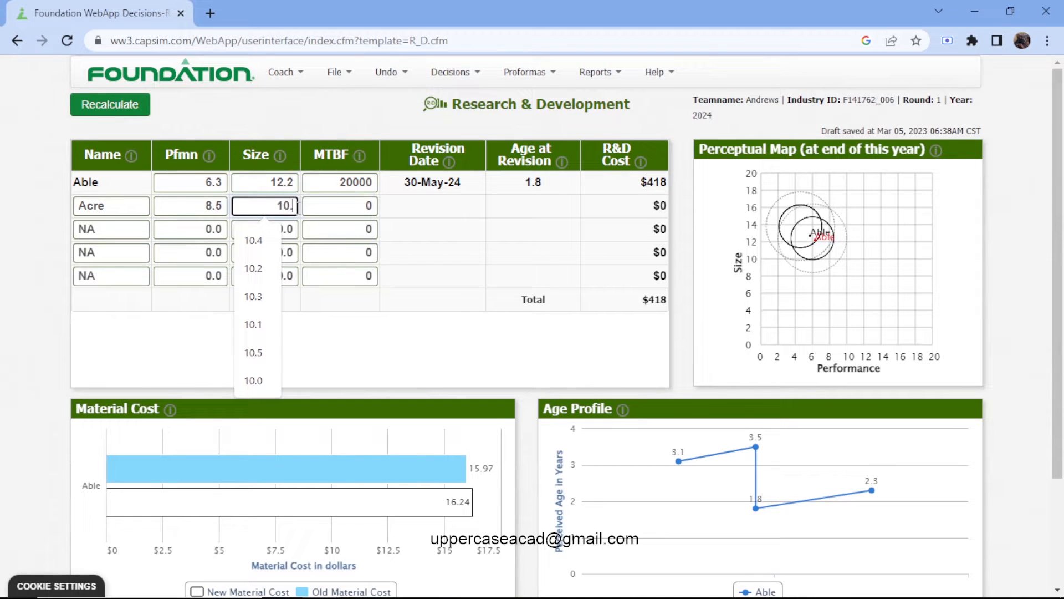
Set the MTBF of product Acre to 21000 and recalculate the R&D decisions.
left_click(330, 205)
key("BackSpace")
type("210")
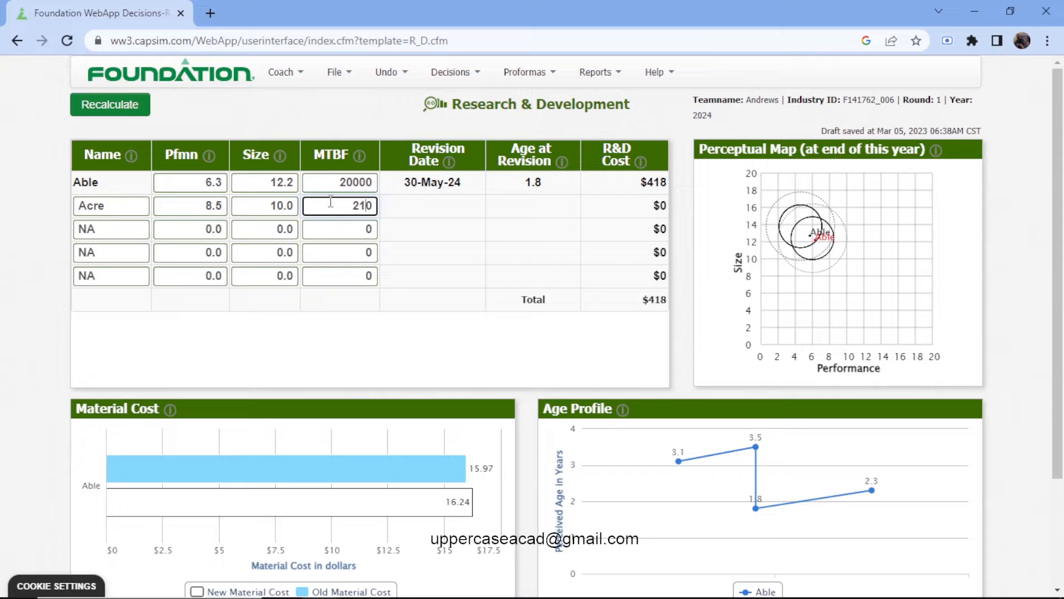
type("00")
left_click(121, 107)
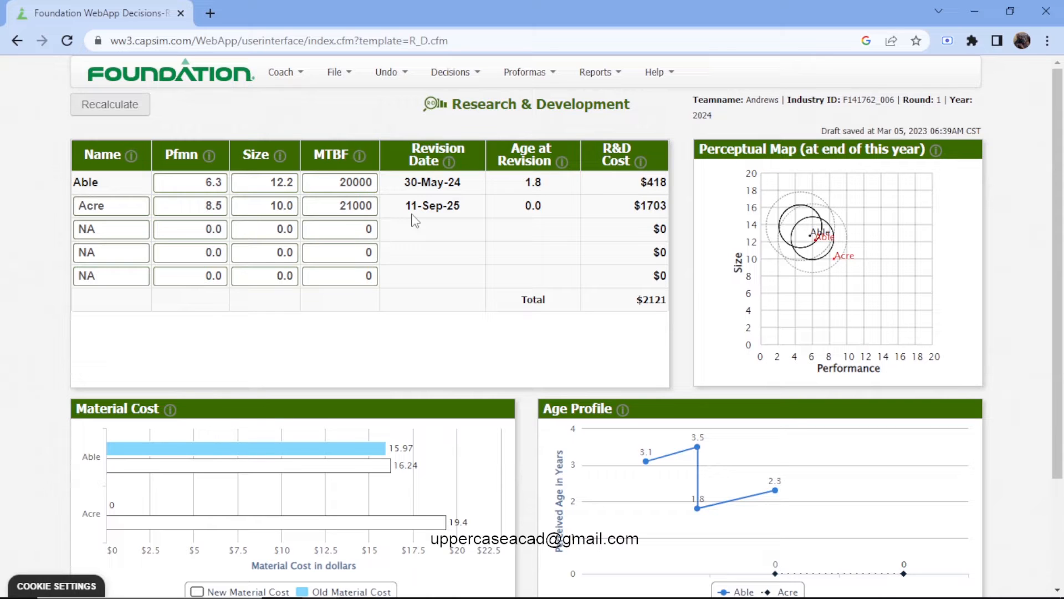
Open the Marketing decisions and check the expected price ranges in the Low Tech and High Tech segment reports.
left_click(480, 77)
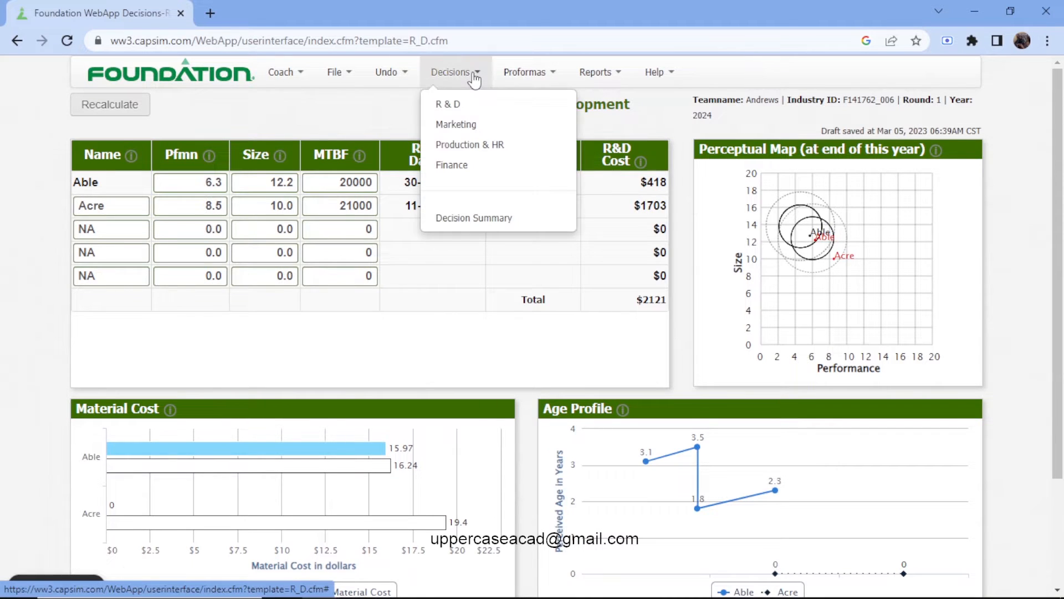
left_click(478, 127)
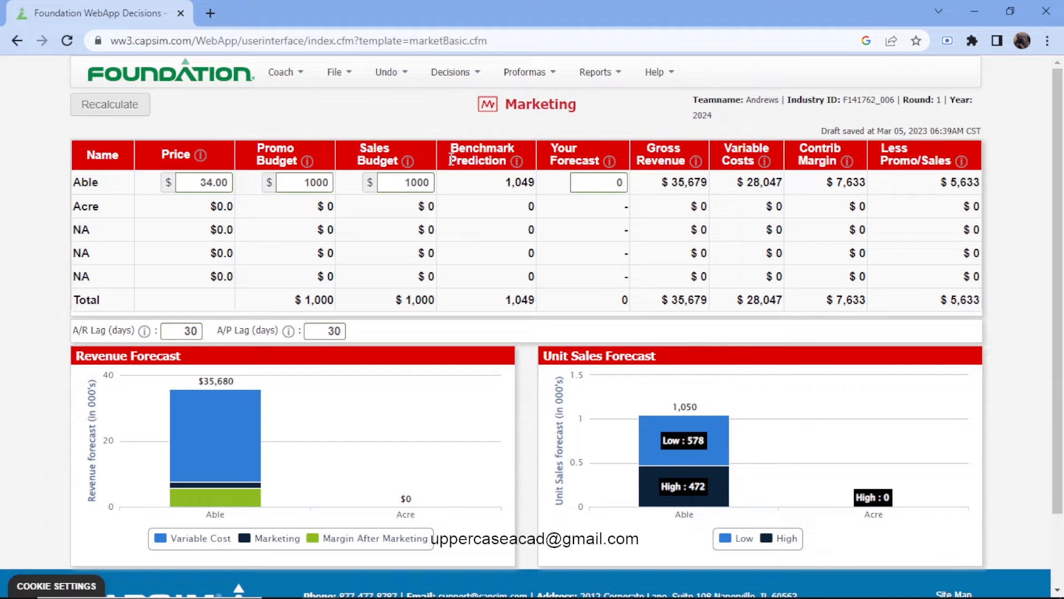
left_click(585, 75)
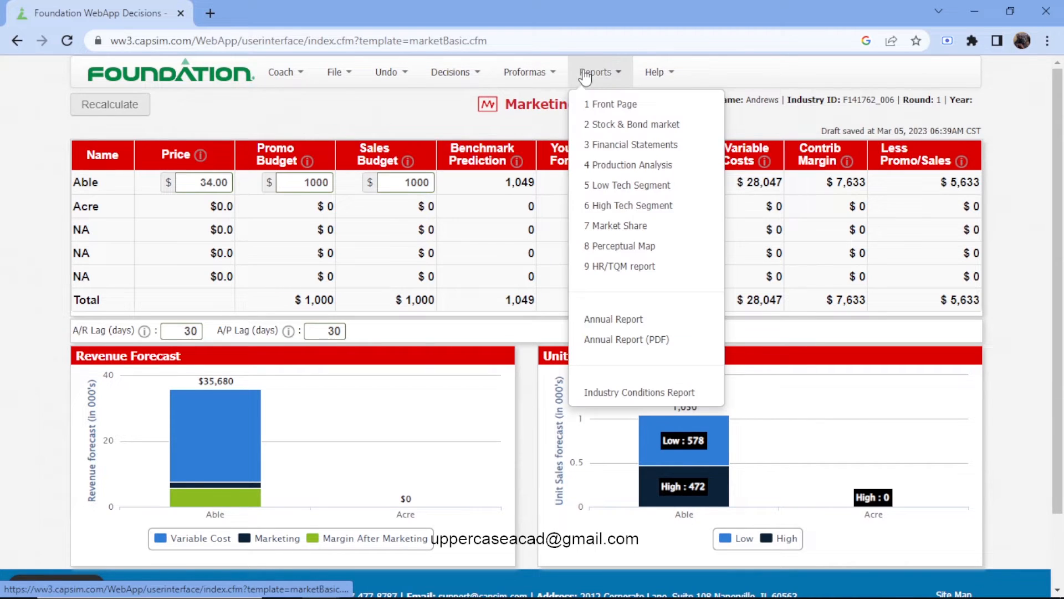
left_click(622, 189)
scroll(754, 291, "down", 4)
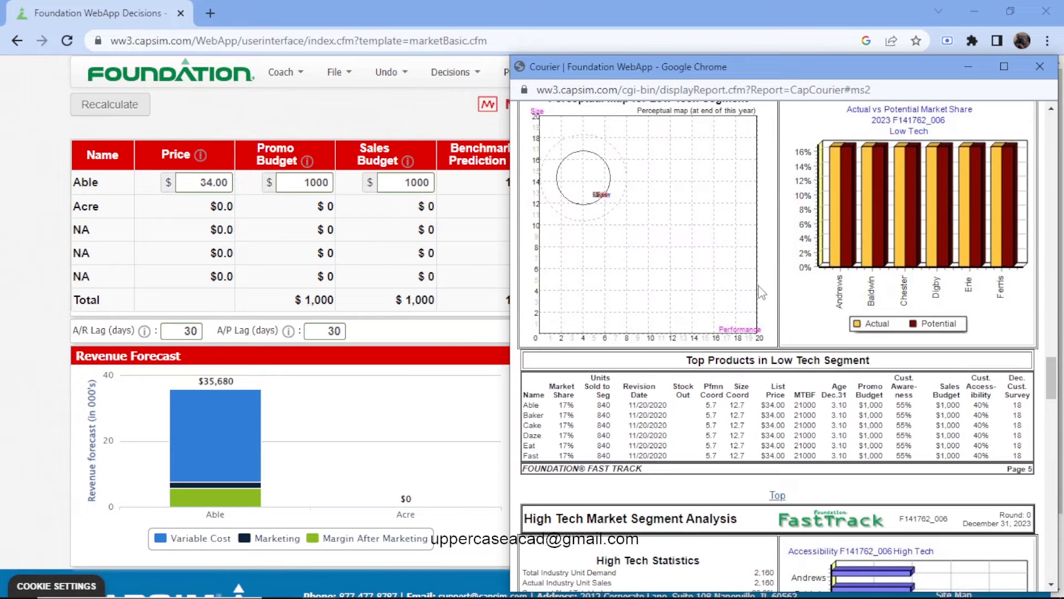
scroll(762, 293, "down", 1)
scroll(748, 280, "up", 2)
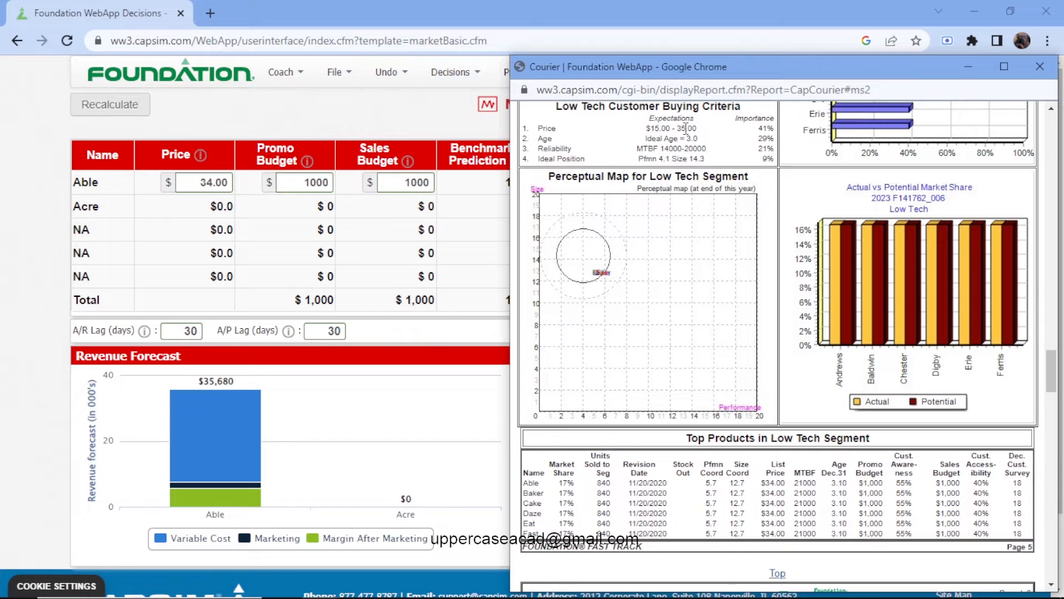
scroll(750, 178, "down", 8)
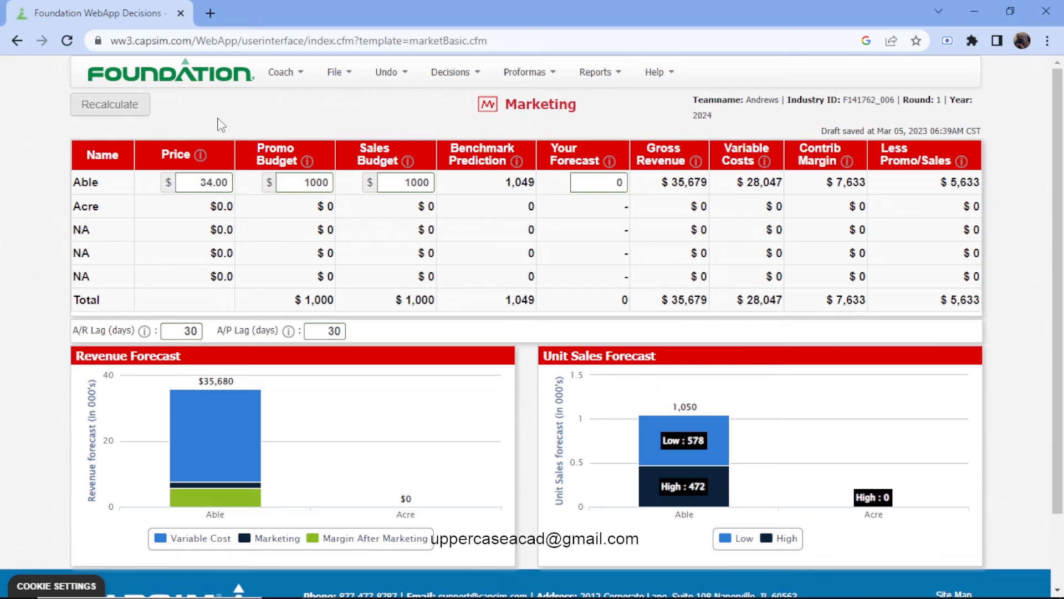
left_click(221, 126)
Set the price of product Able to 36.00.
left_click(213, 183)
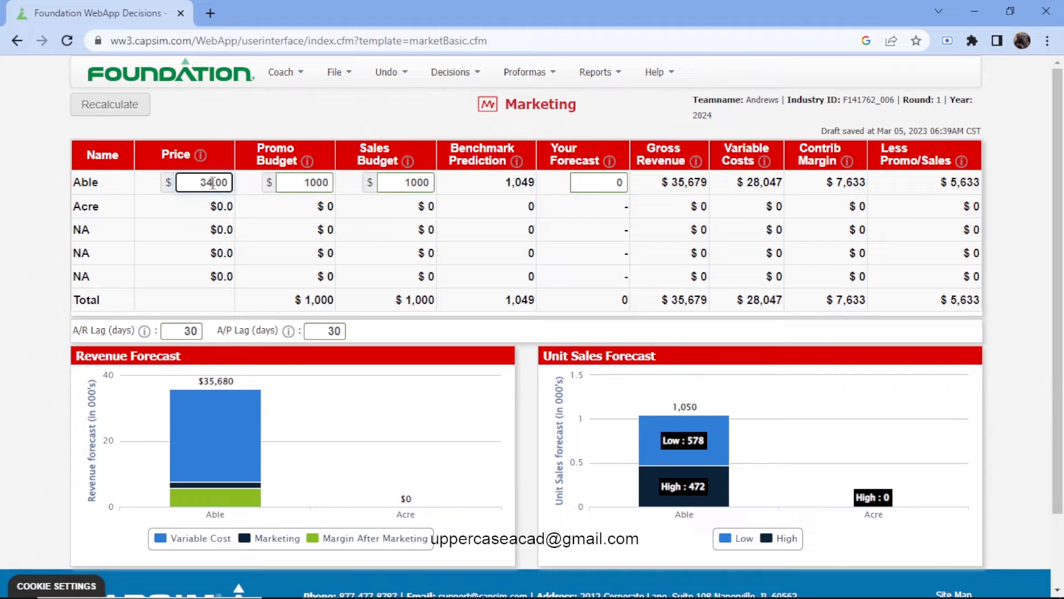
key("BackSpace")
type("6")
Check the promo and sales budgets of the top products in the Low Tech segment report.
left_click(309, 182)
left_click(596, 72)
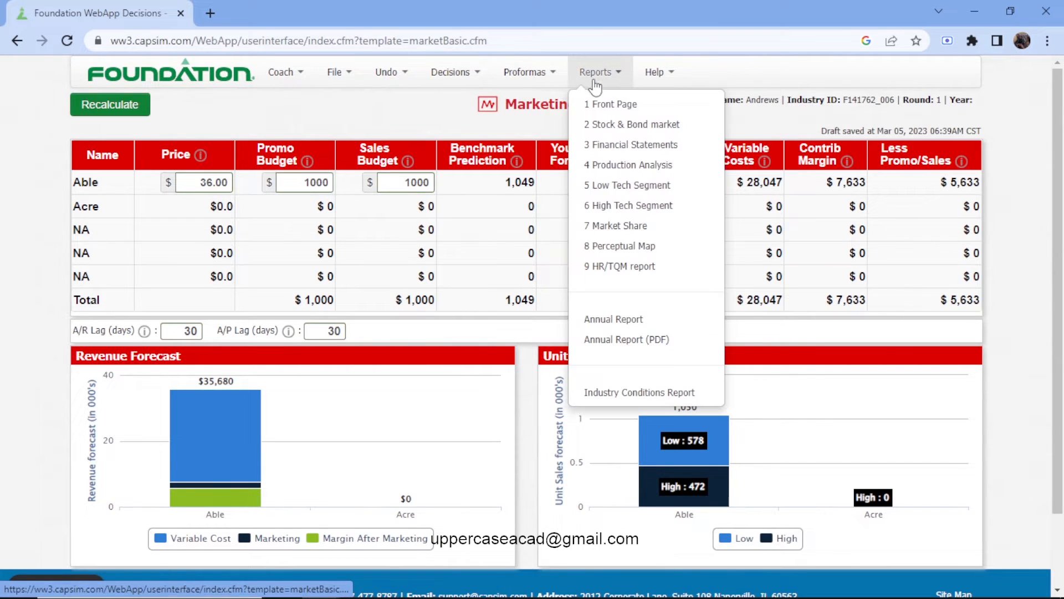
left_click(638, 188)
scroll(767, 345, "down", 8)
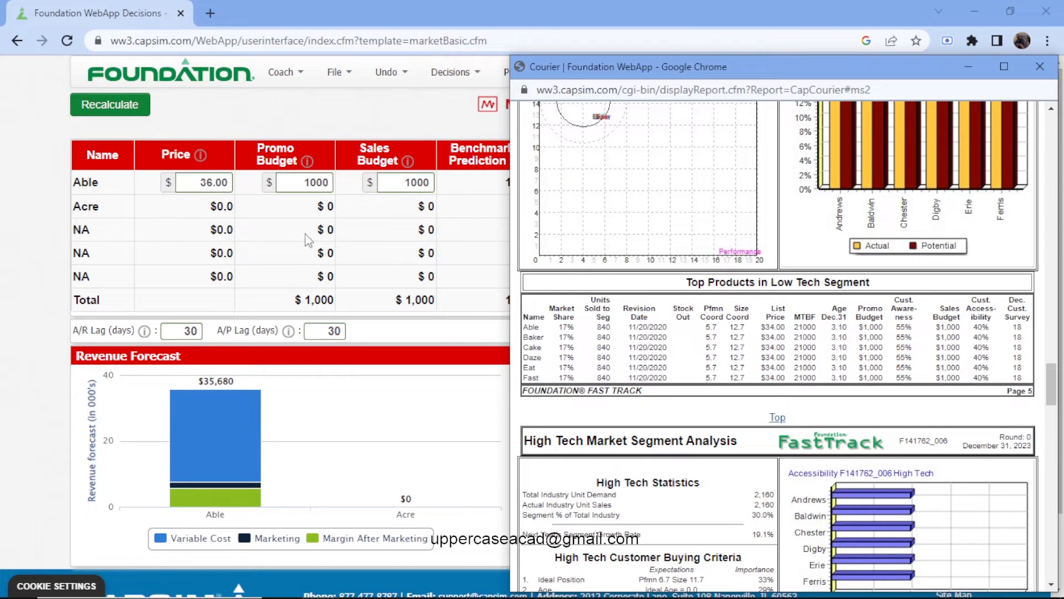
Set Able's promo budget to 2000 and its sales budget to 3000.
left_click(311, 182)
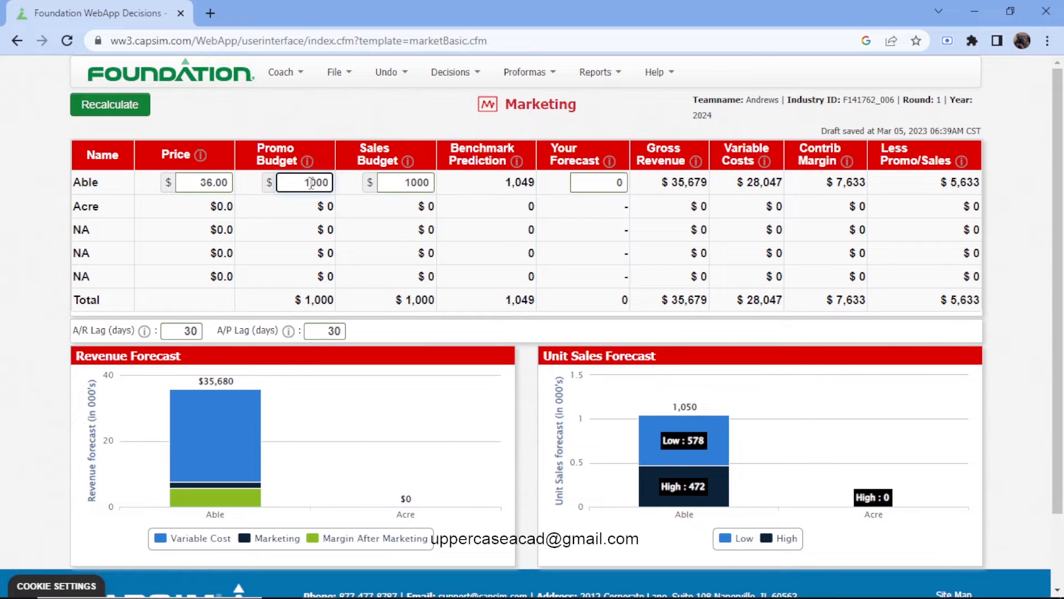
key("BackSpace")
type("2")
left_click(412, 186)
key("BackSpace")
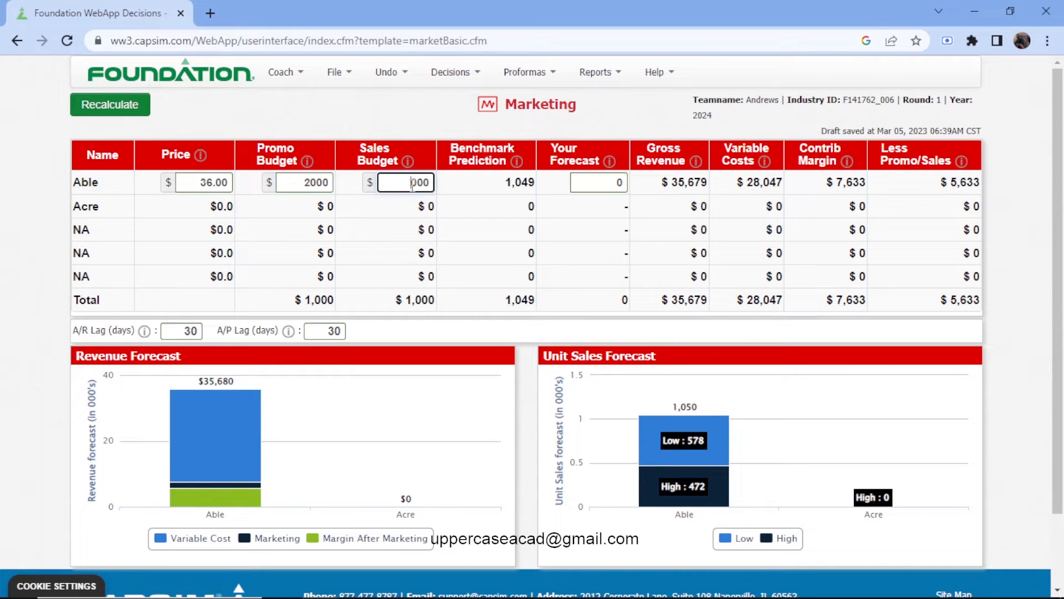
type("2")
key("BackSpace")
type("3")
Check Able's units sold and inventory in the Production Analysis report, then return to the Marketing decisions.
left_click(588, 73)
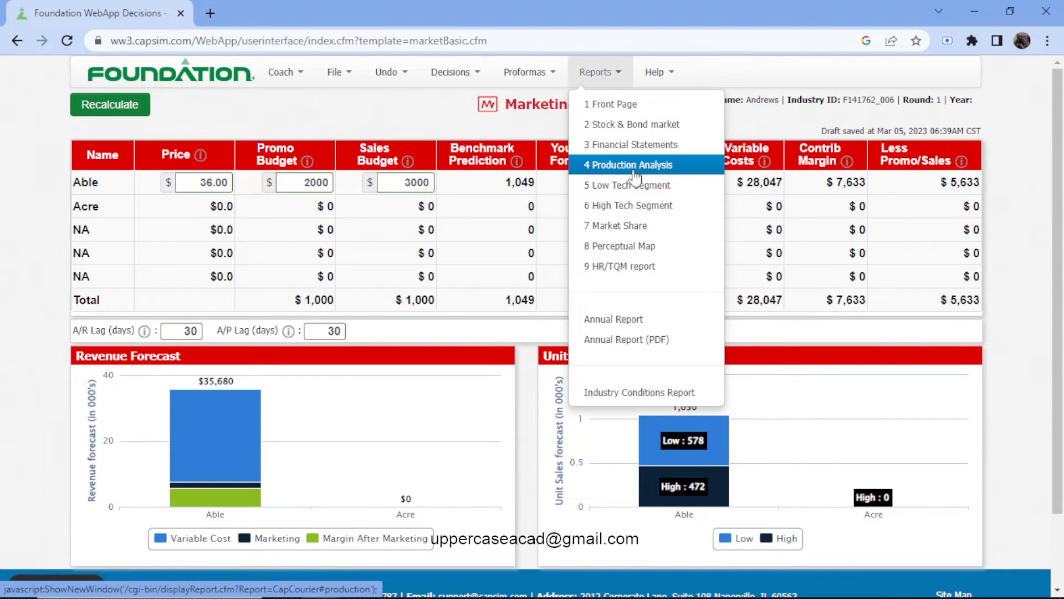
left_click(632, 162)
scroll(649, 286, "down", 3)
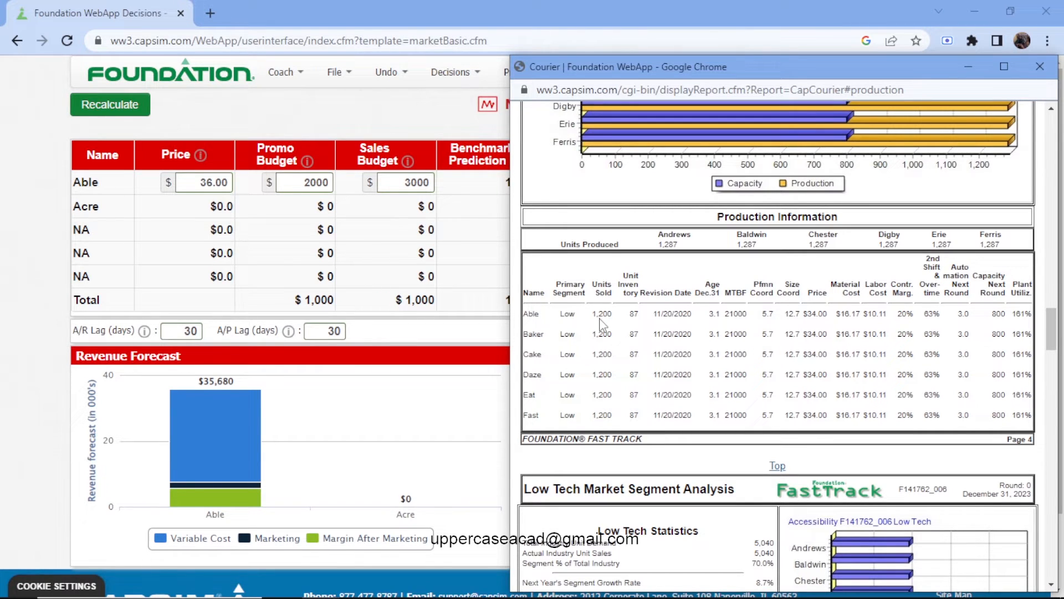
left_click(443, 106)
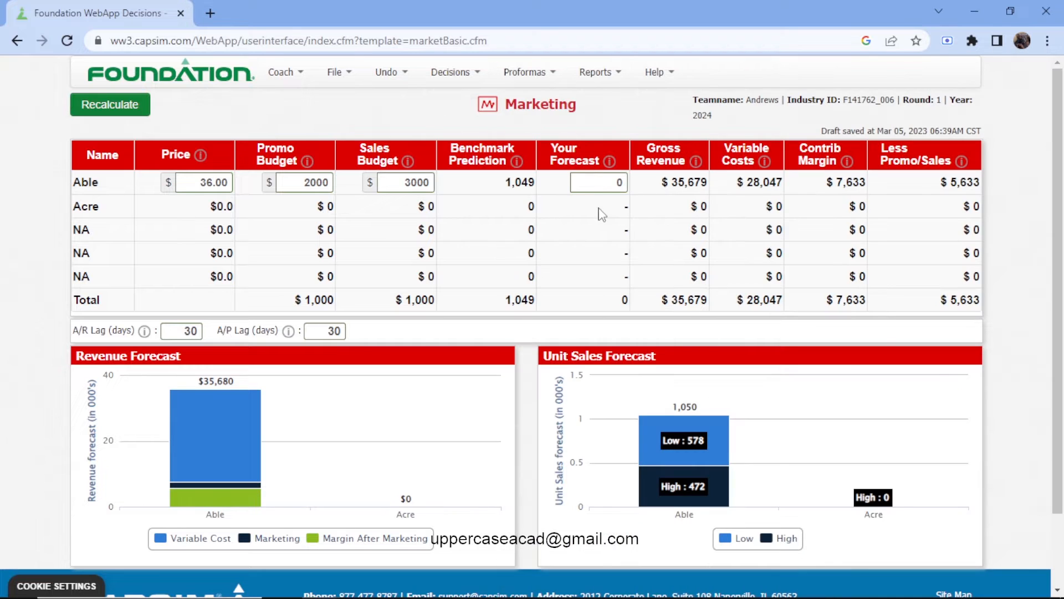
Set the sales forecast of Able to 1649 and recalculate the Marketing decisions.
left_click(611, 180)
type("1")
key("BackSpace")
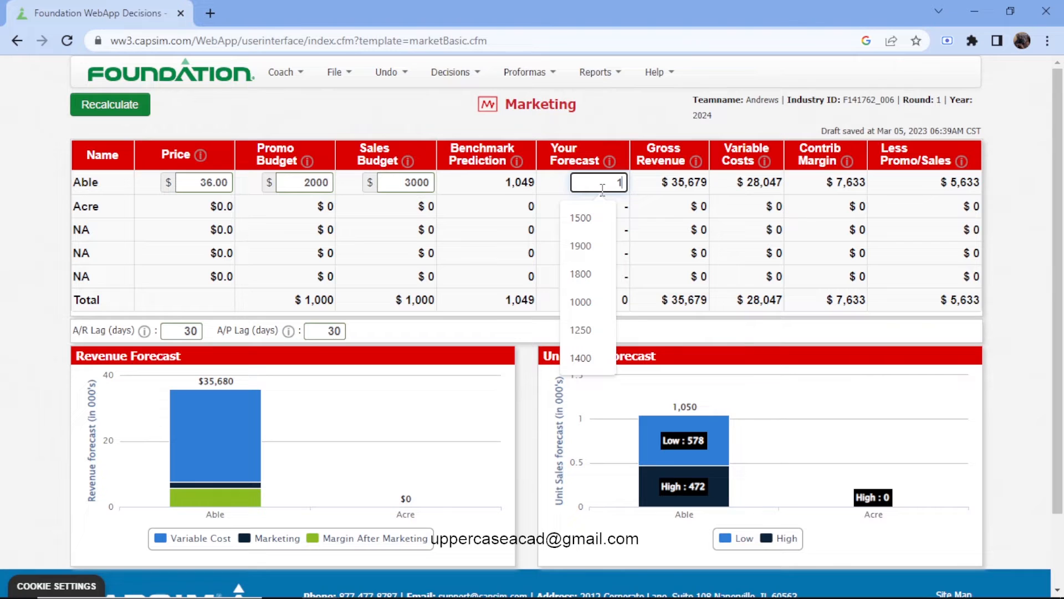
type("649")
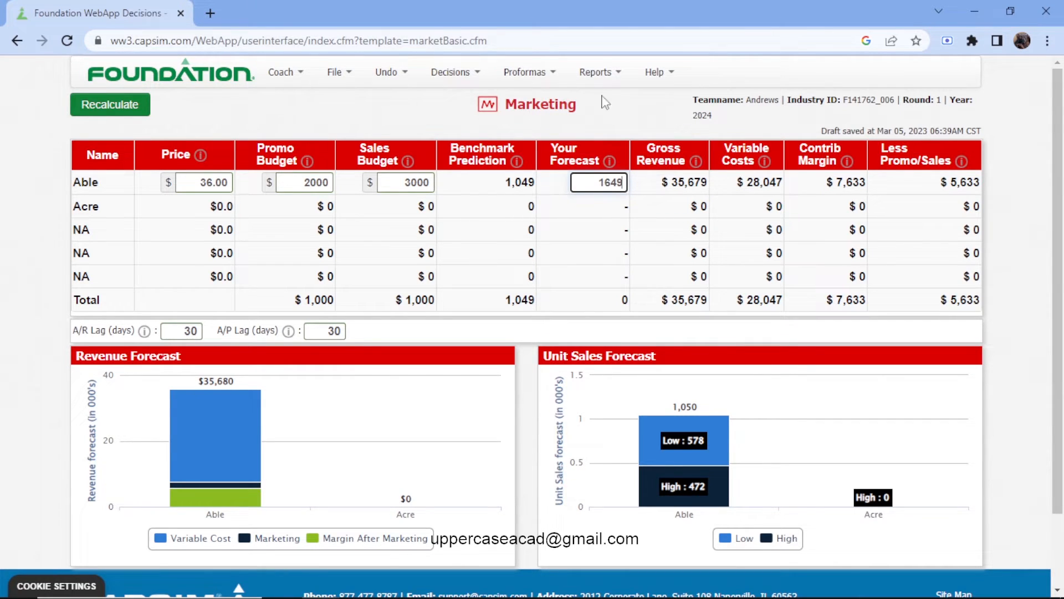
left_click(308, 122)
left_click(109, 117)
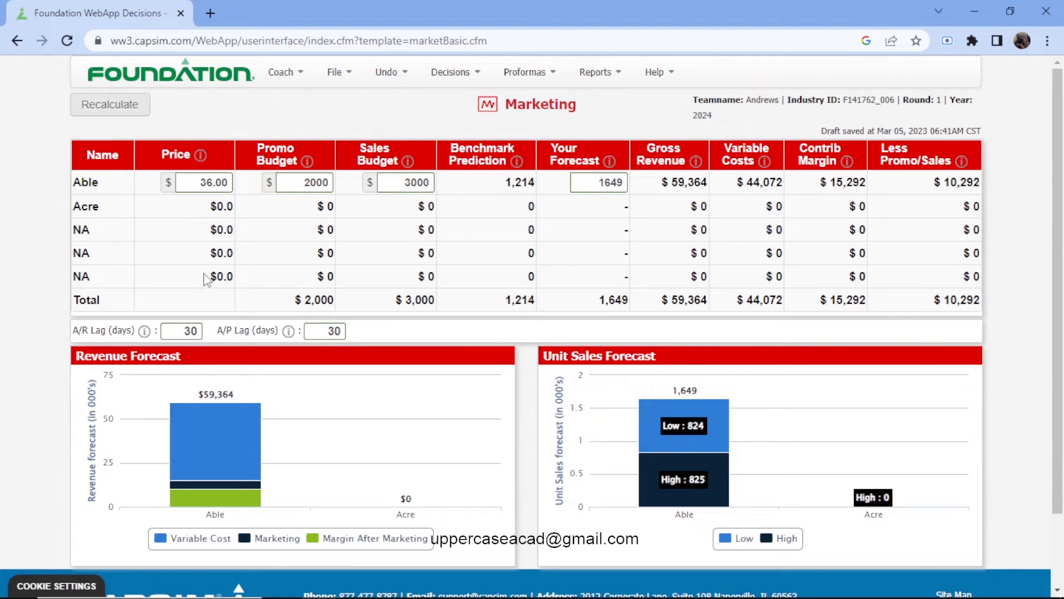
Open the Production & HR decisions and review the schedule, margins and physical plant sections.
left_click(471, 72)
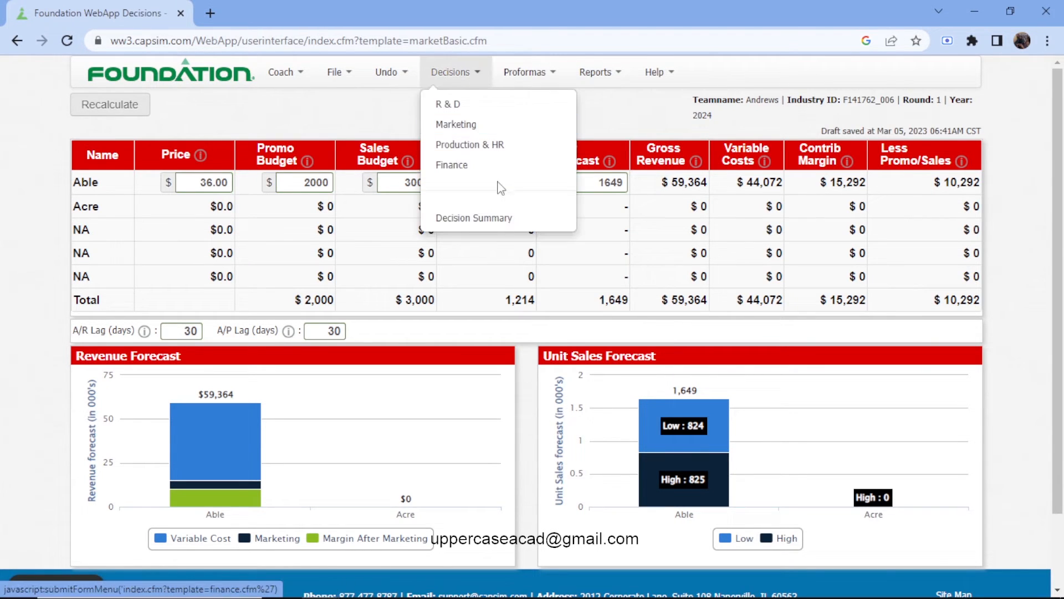
left_click(471, 142)
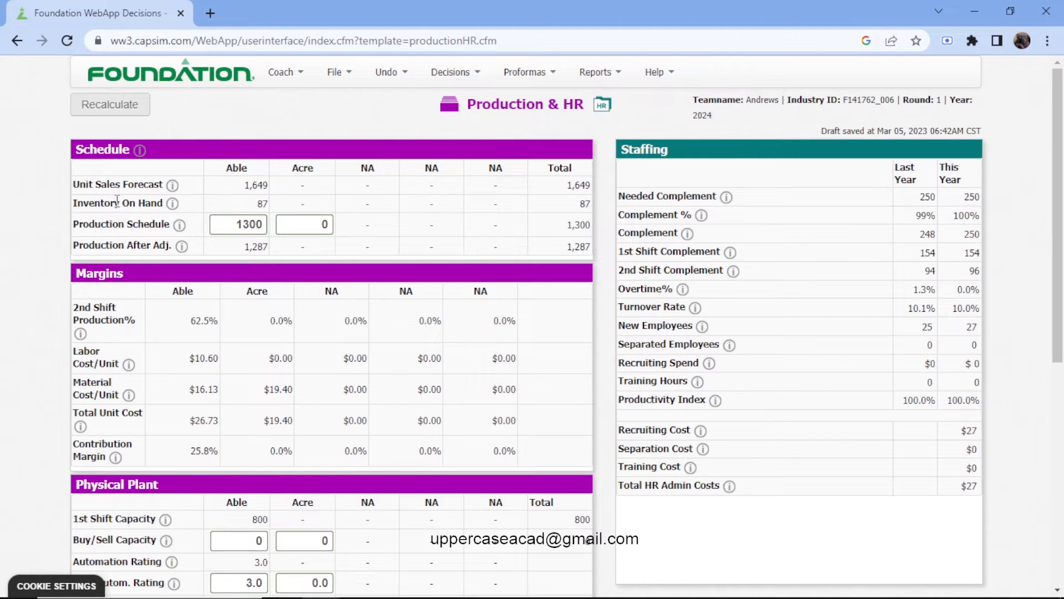
scroll(86, 223, "down", 3)
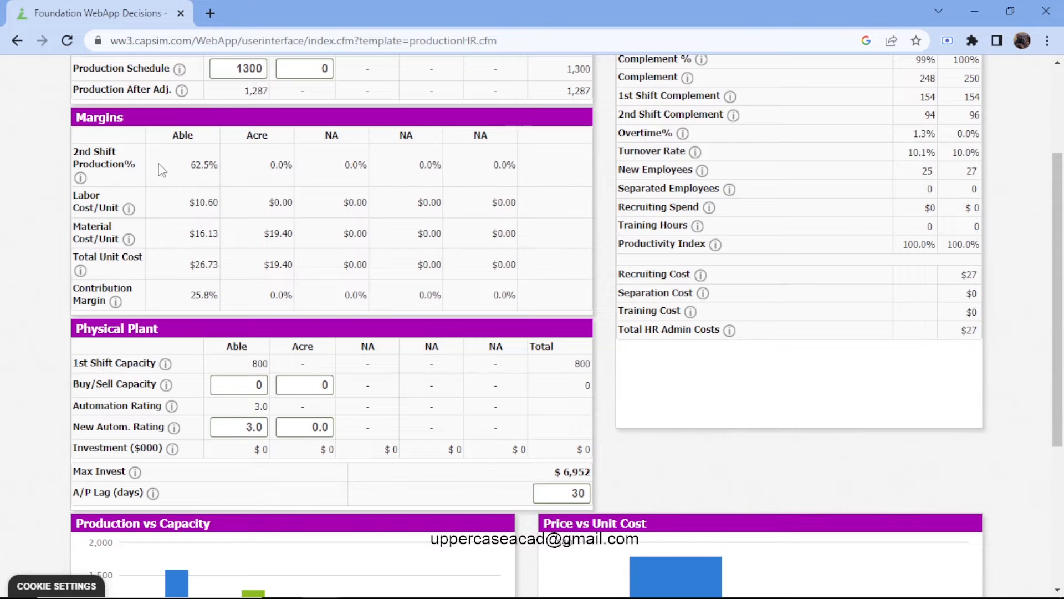
scroll(162, 170, "up", 1)
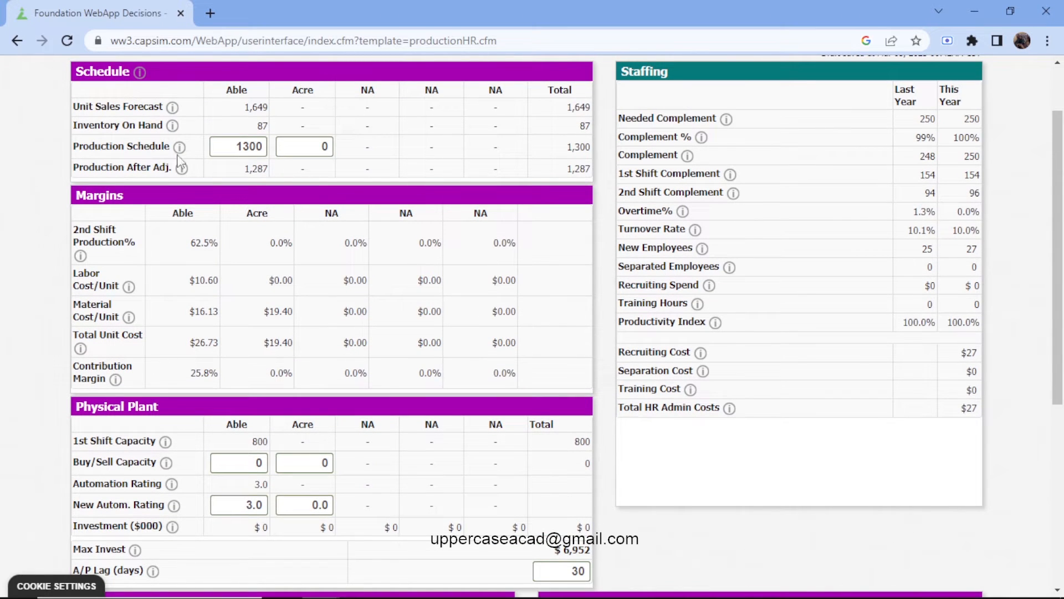
scroll(221, 294, "down", 1)
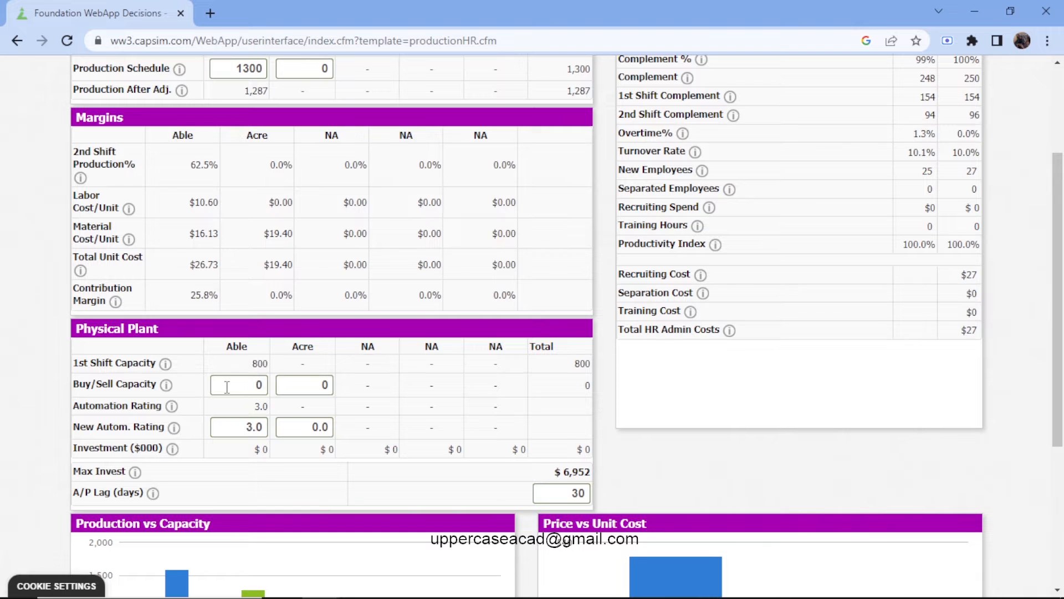
scroll(227, 386, "up", 3)
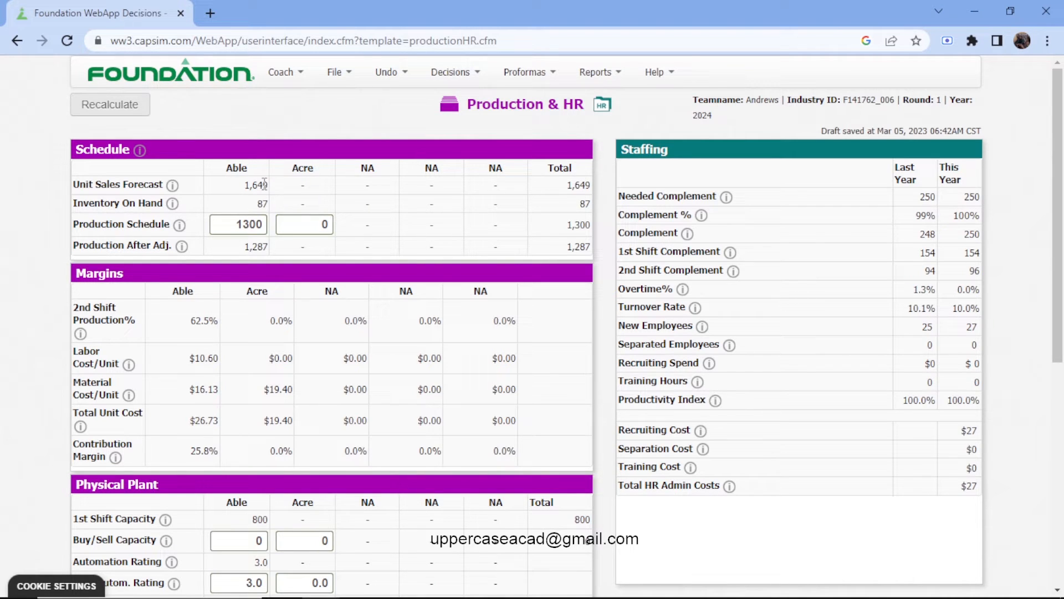
Set the production schedule of Able to 1600 and recalculate the Production & HR decisions.
left_click(264, 226)
key("BackSpace")
key("BackSpace")
key("BackSpace")
key("BackSpace")
type("1")
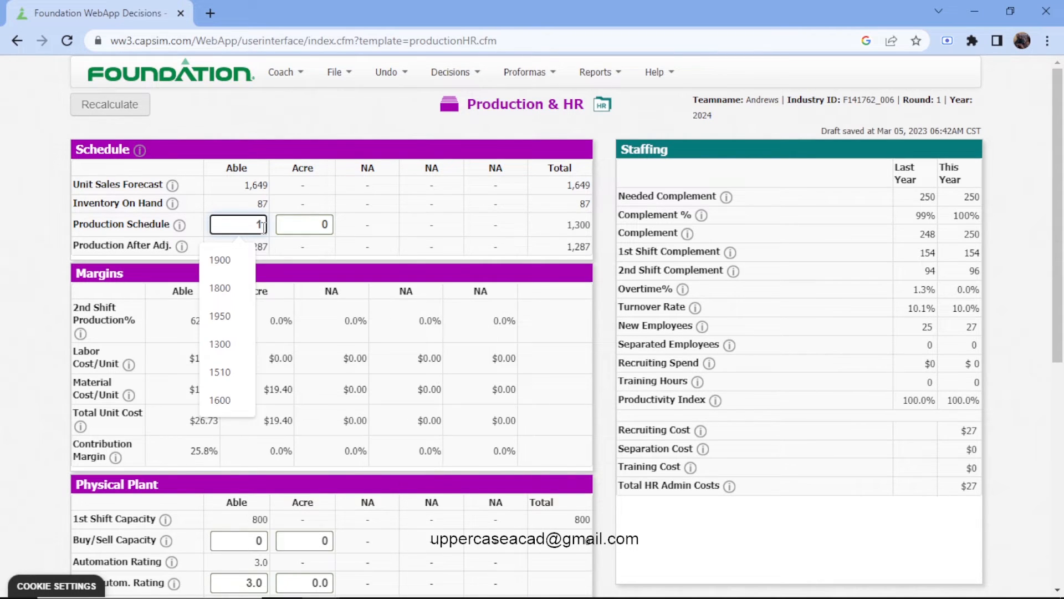
type("600")
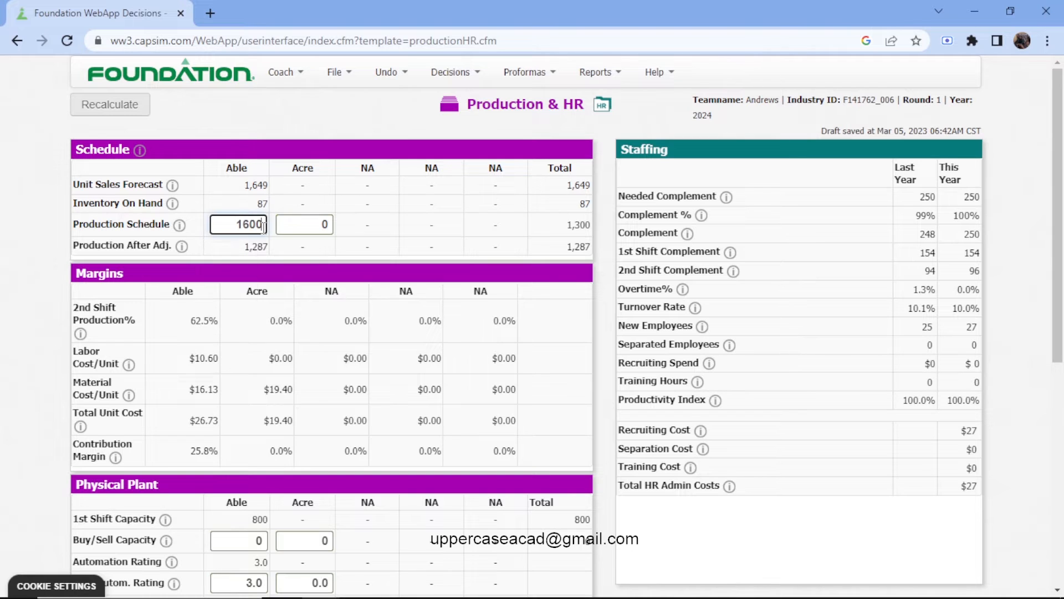
left_click(216, 119)
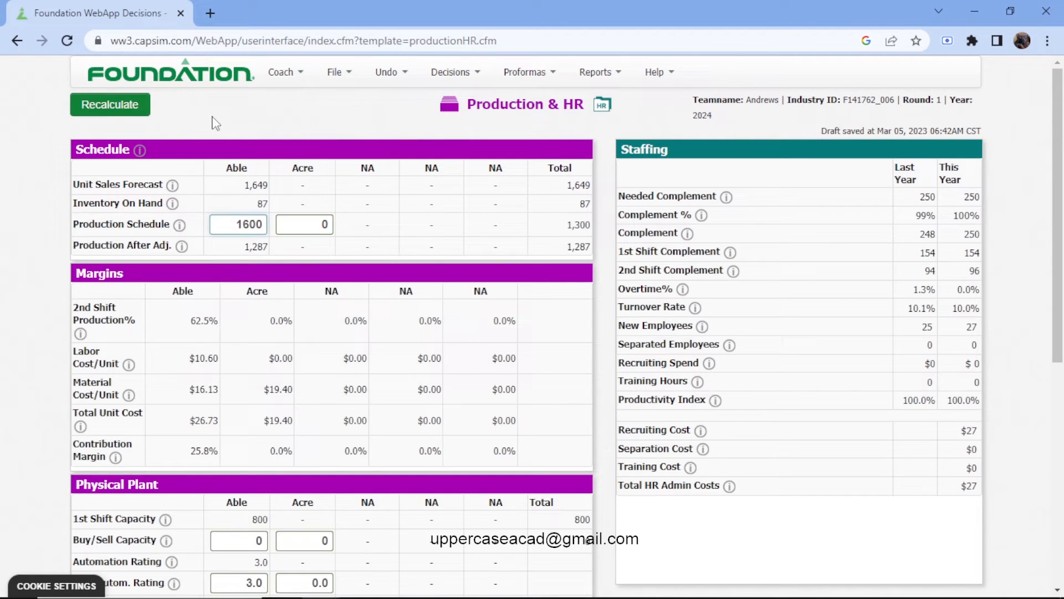
left_click(117, 105)
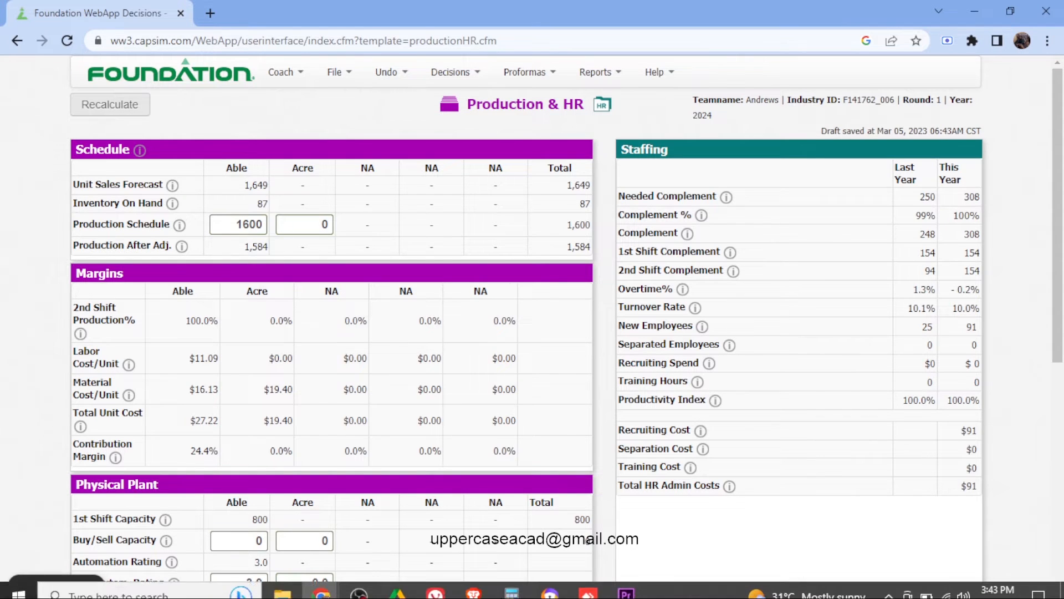
Add Able's adjusted production of 1584 and its inventory of 87 in Calculator, then return to the Production & HR decisions.
left_click(511, 583)
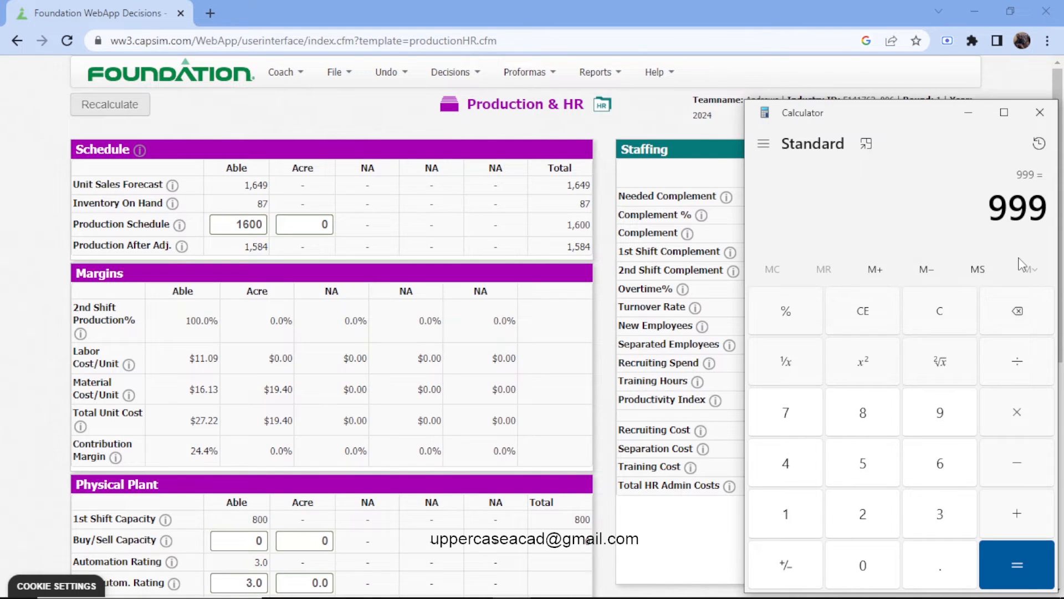
left_click(943, 313)
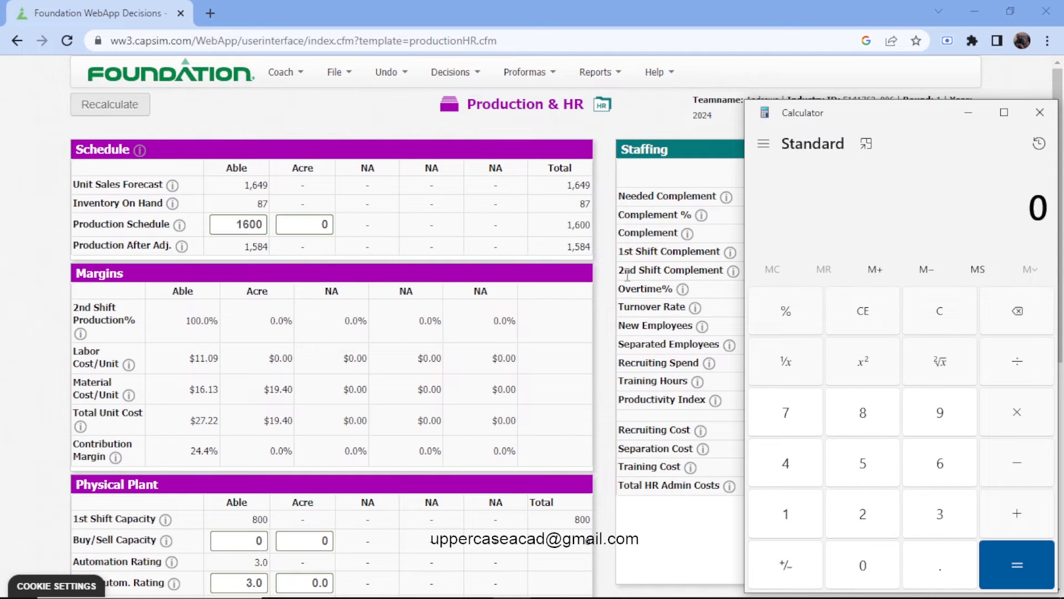
type("1,584")
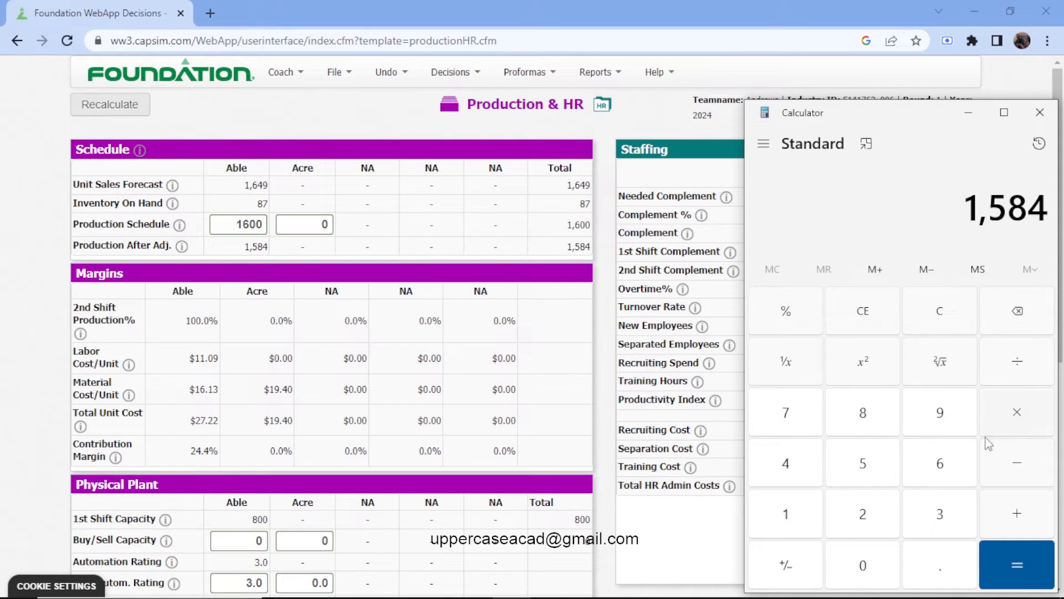
left_click(1017, 515)
left_click(874, 432)
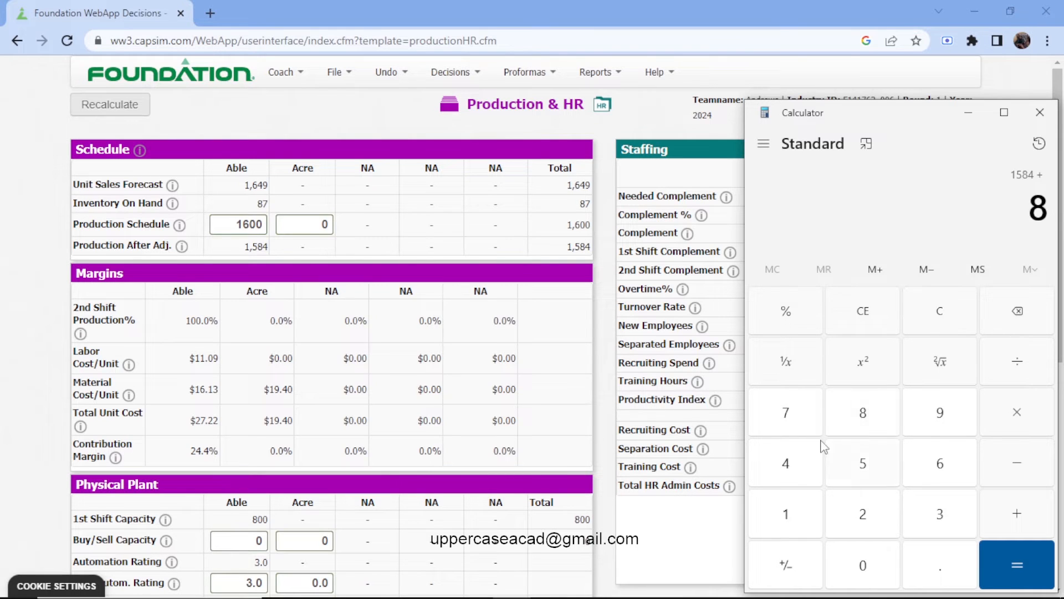
left_click(786, 412)
left_click(989, 566)
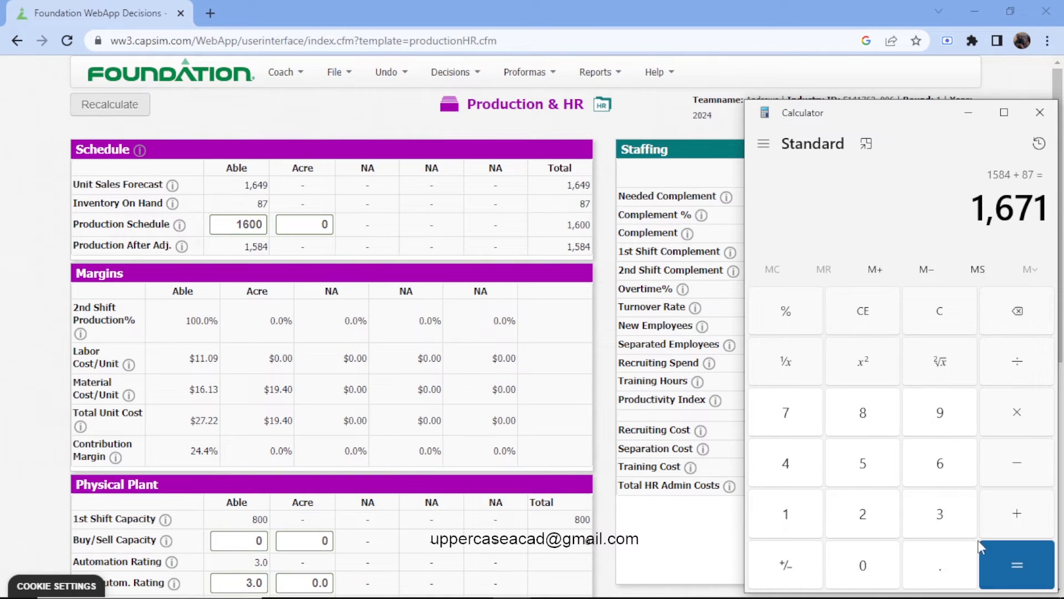
left_click(653, 128)
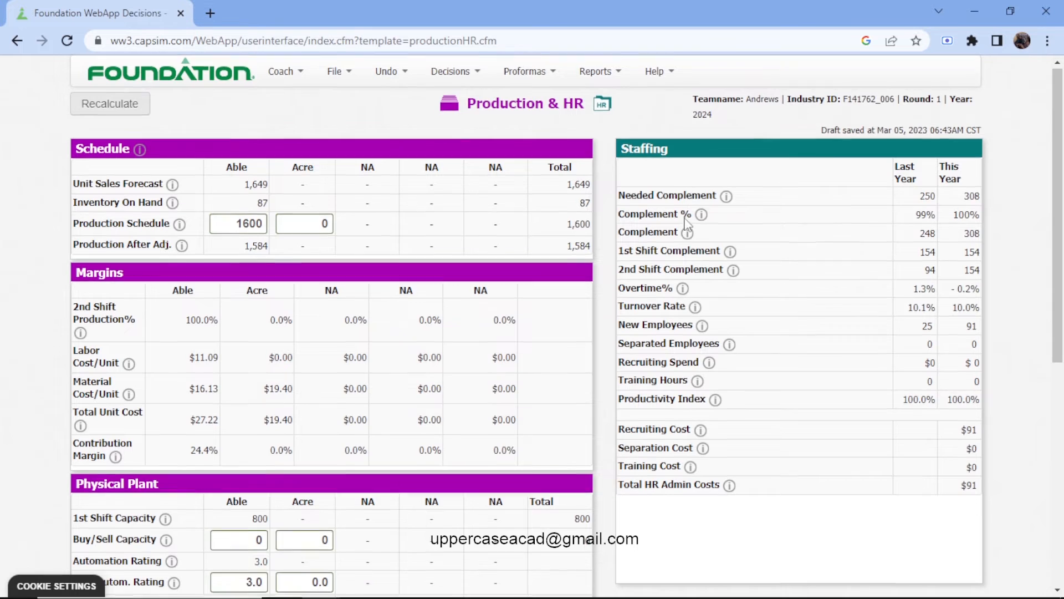
Set the capacity purchase for product Acre to 300.
scroll(633, 167, "down", 1)
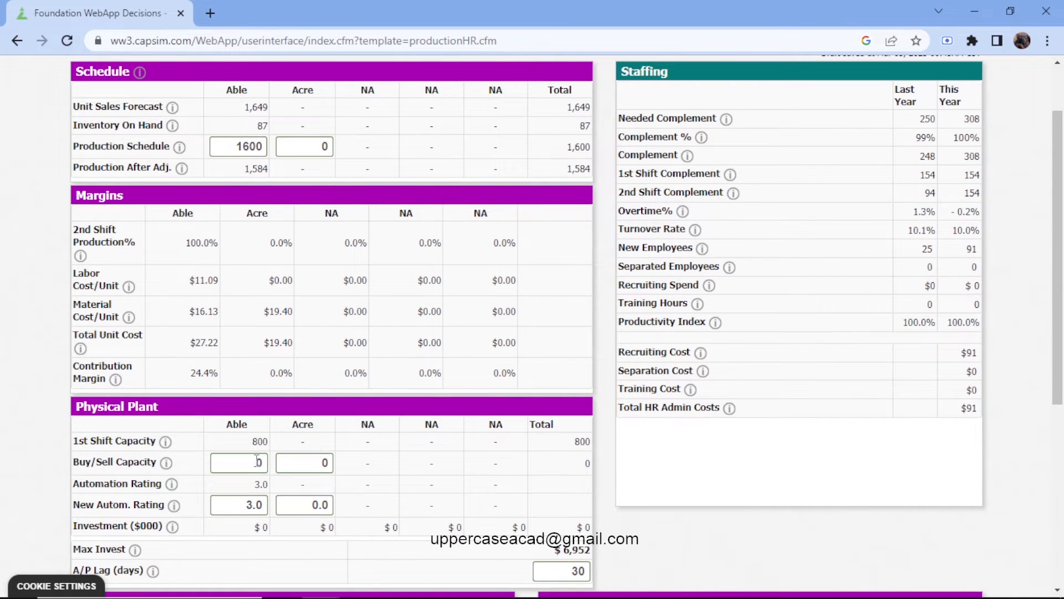
scroll(257, 461, "up", 1)
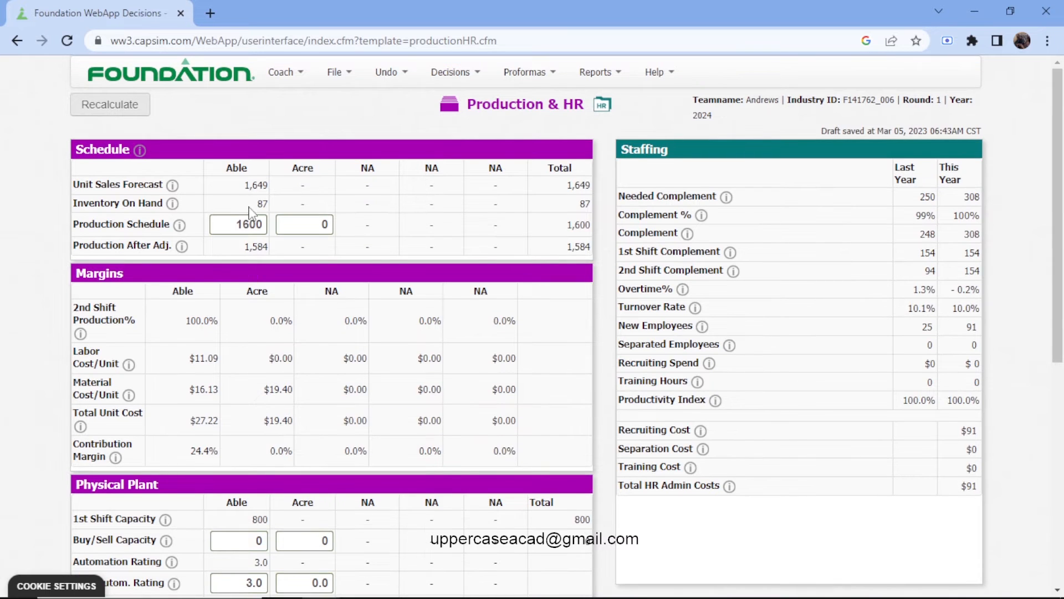
scroll(250, 207, "down", 1)
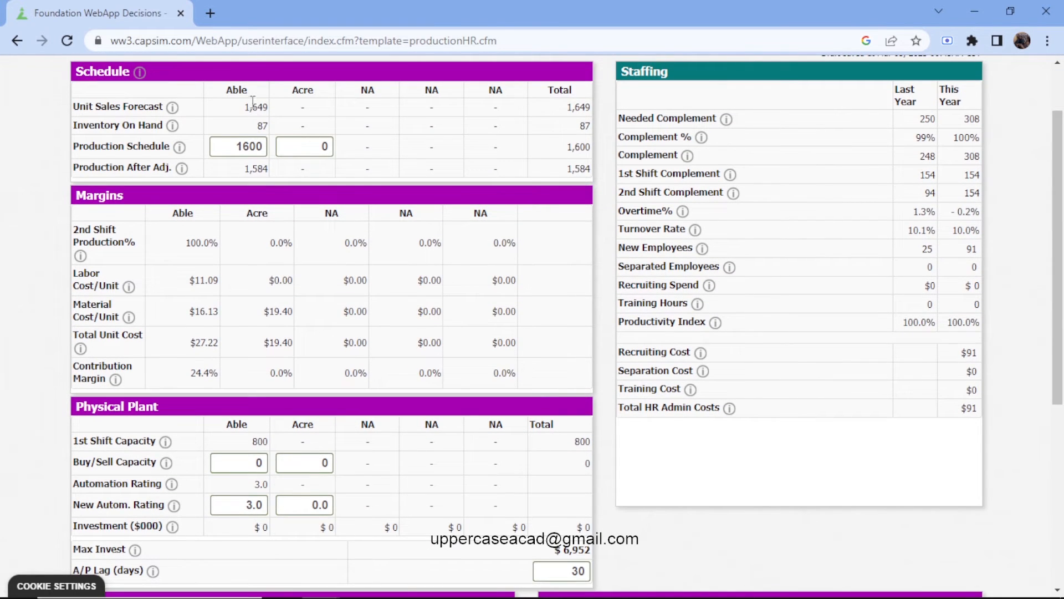
scroll(328, 151, "down", 2)
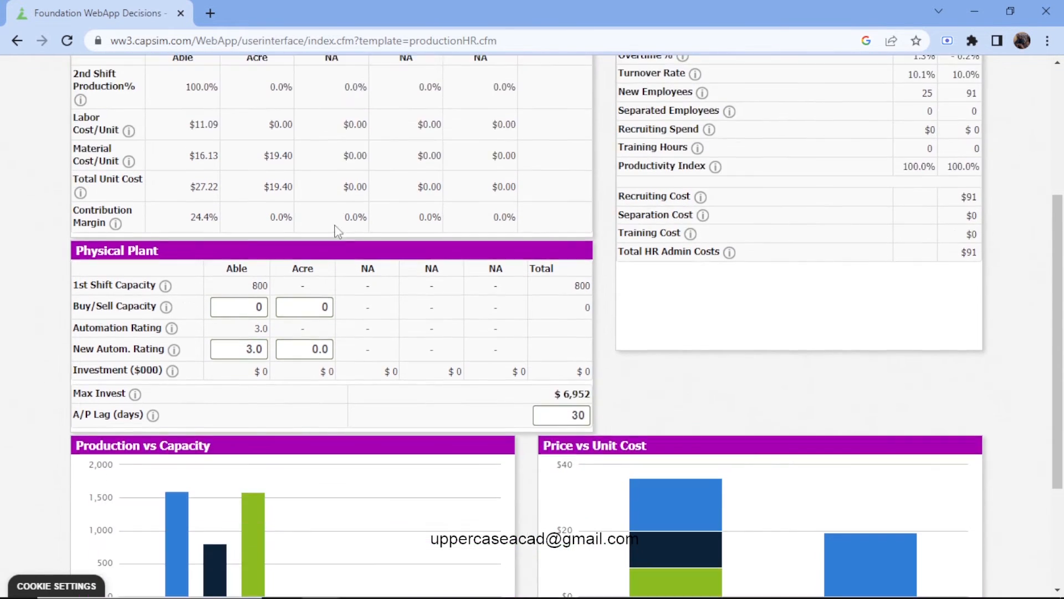
left_click(317, 306)
type("3")
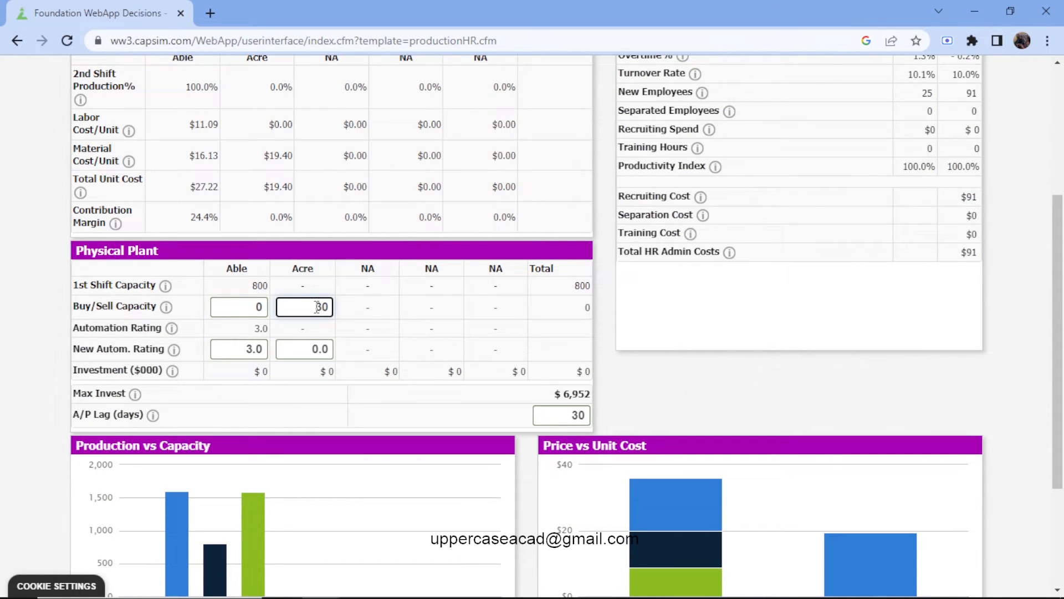
type("00")
key("BackSpace")
Set Acre's new automation rating to 3.0 and recalculate the Production & HR decisions.
scroll(319, 307, "down", 1)
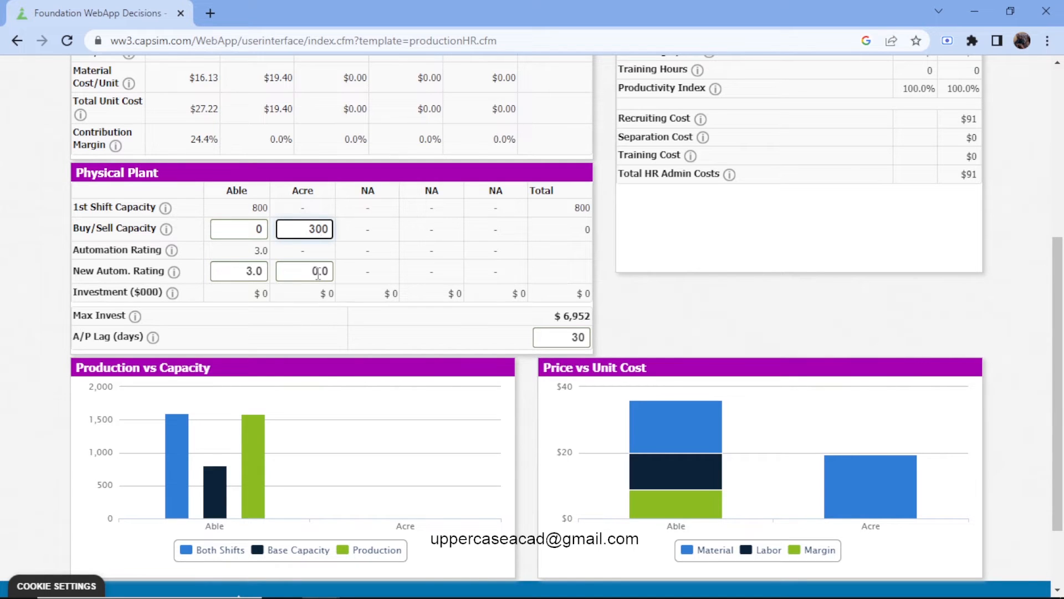
left_click(320, 273)
key("BackSpace")
key("BackSpace")
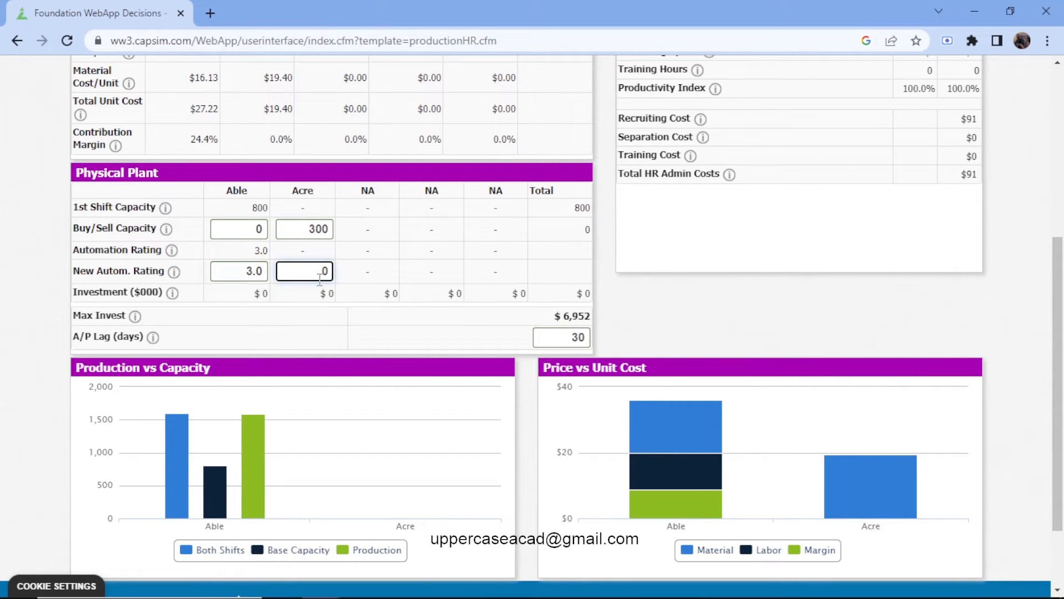
type("3.")
scroll(320, 277, "up", 6)
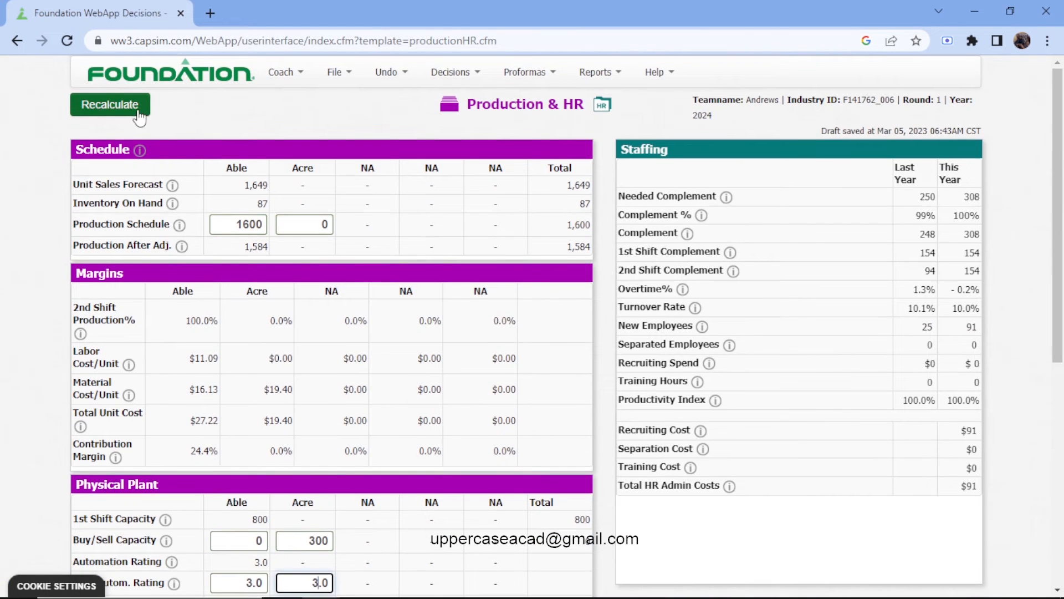
left_click(139, 116)
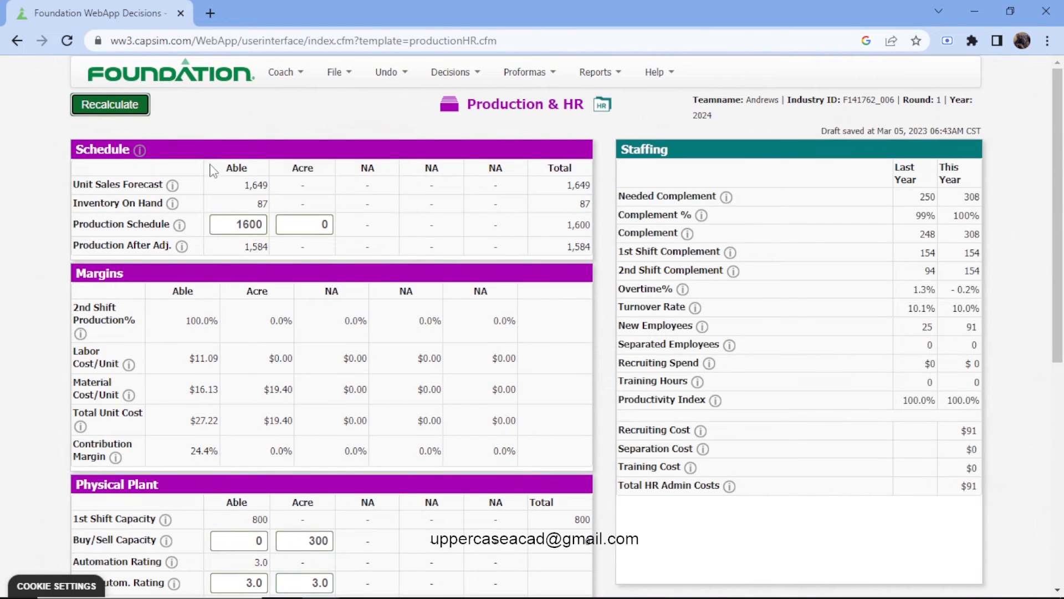
Try a capacity purchase of 100 for Able and recalculate the Production & HR decisions.
scroll(349, 304, "down", 3)
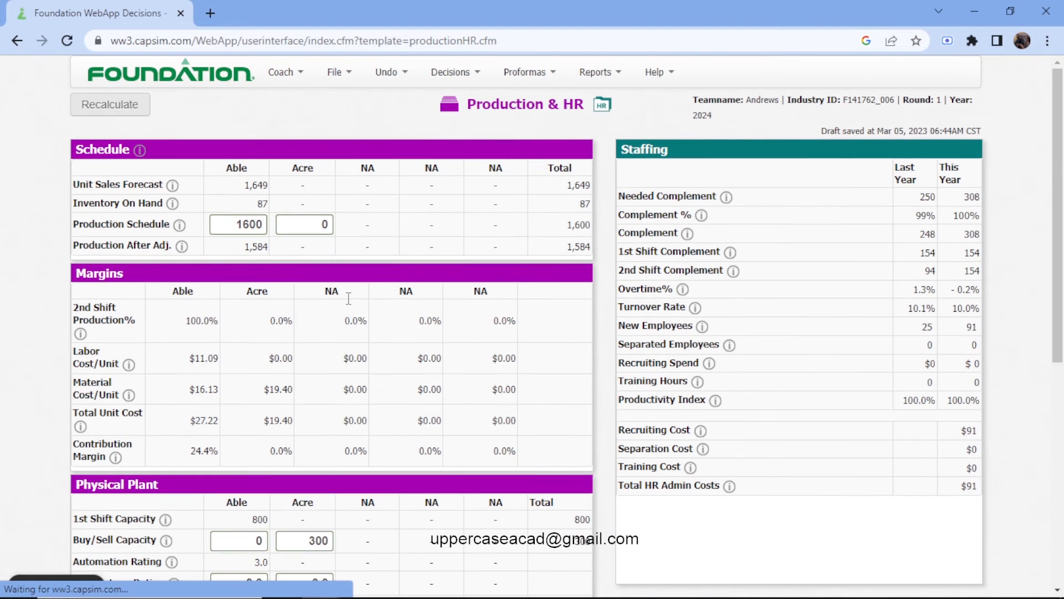
scroll(350, 305, "down", 3)
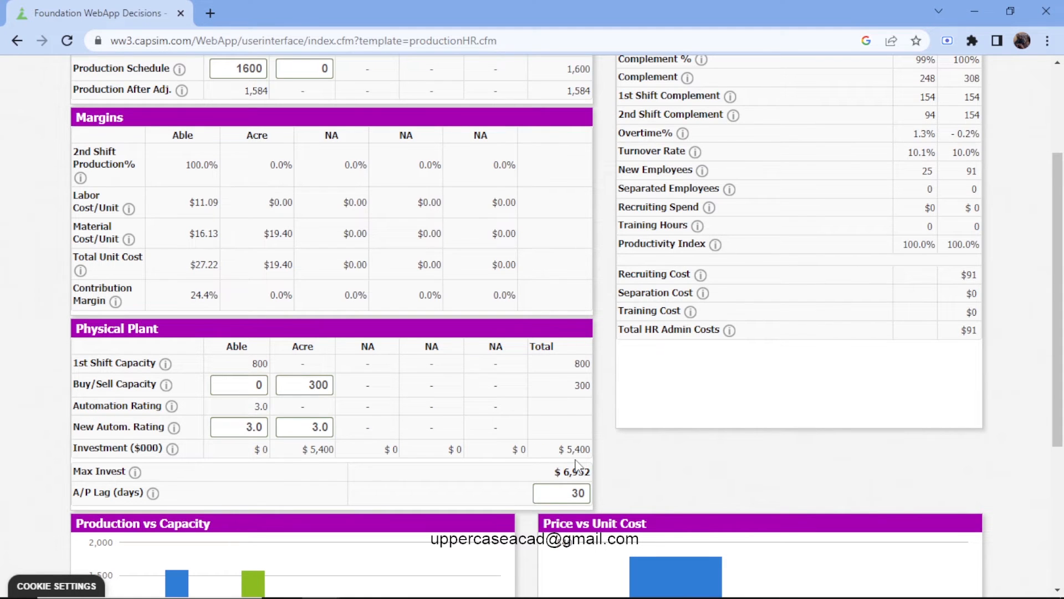
left_click(244, 387)
scroll(244, 387, "up", 2)
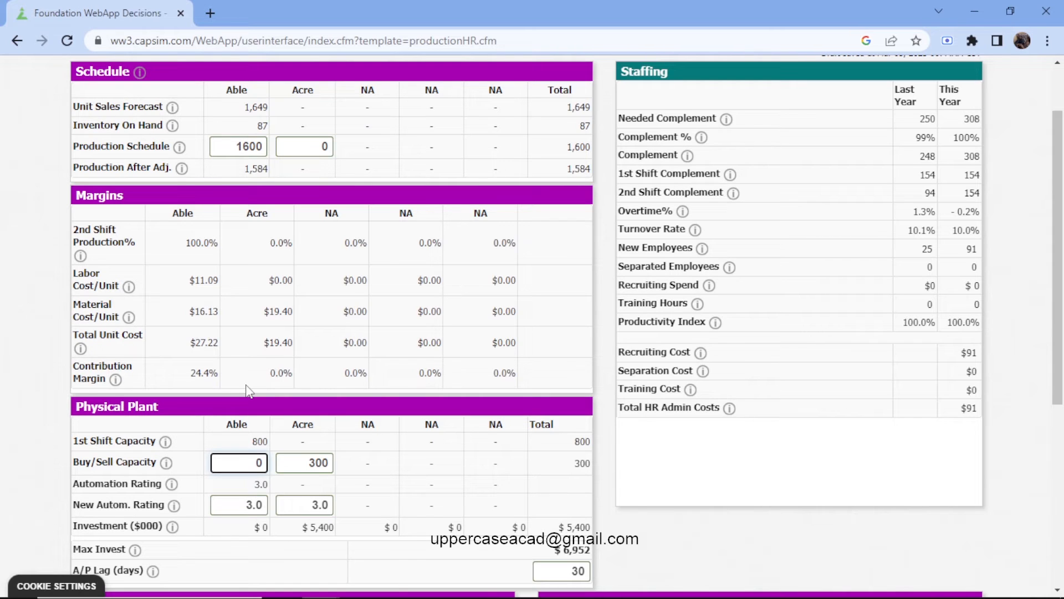
type("9")
key("BackSpace")
type("100")
key("BackSpace")
scroll(250, 391, "up", 2)
left_click(133, 109)
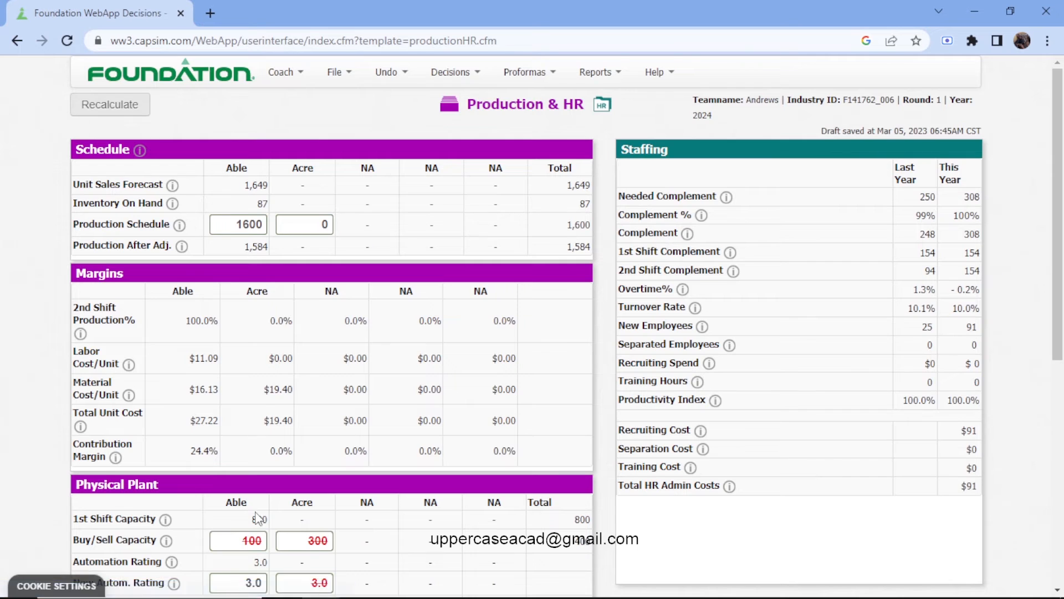
Try reducing Able's capacity purchase to 90 and recalculate the plant investment.
scroll(258, 518, "down", 1)
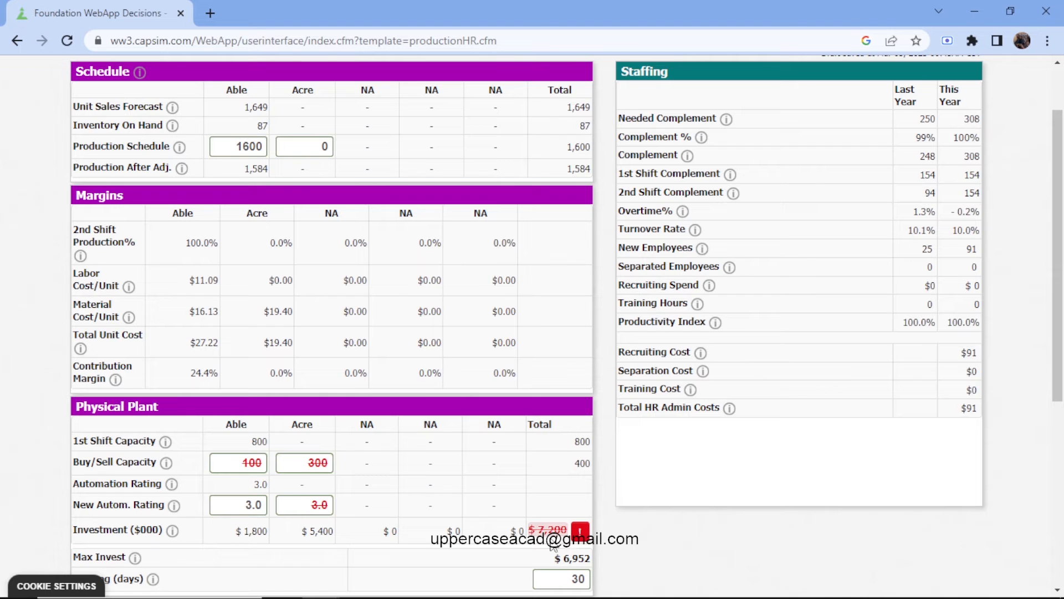
left_click(265, 465)
key("BackSpace")
key("BackSpace")
key("BackSpace")
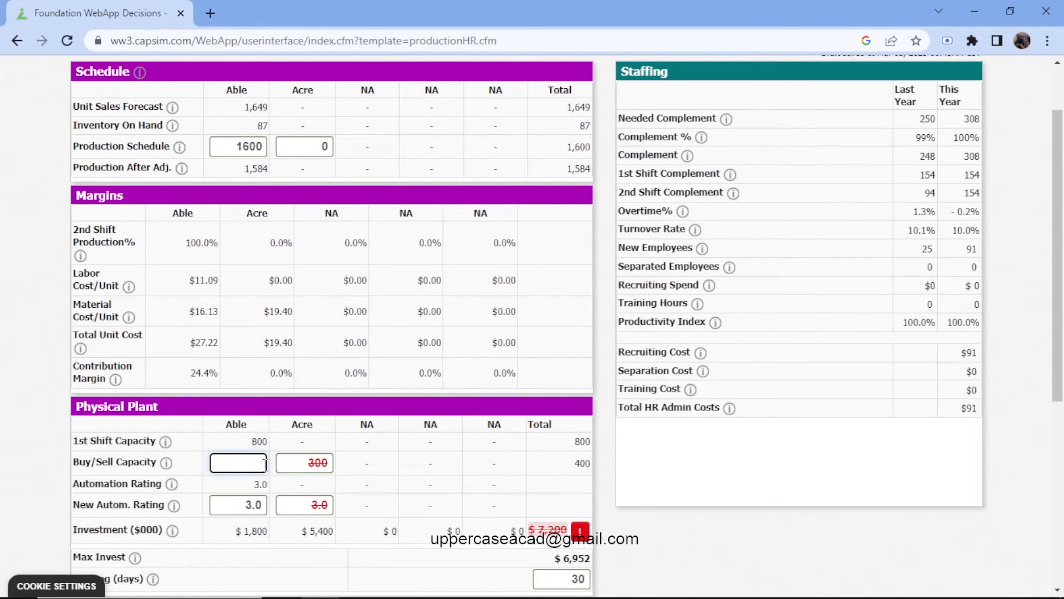
type("90")
scroll(264, 464, "up", 2)
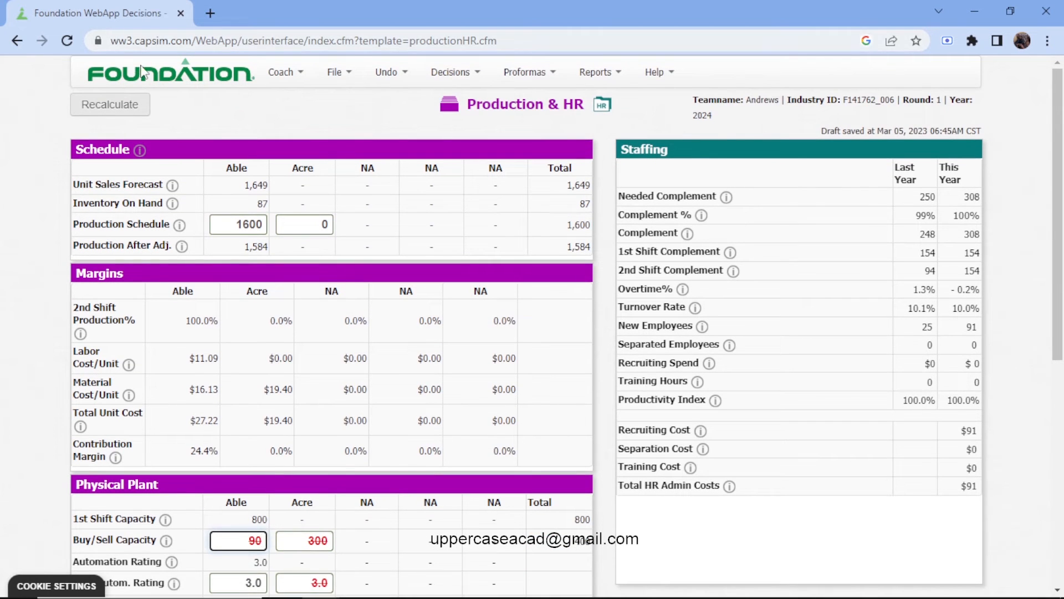
left_click(141, 109)
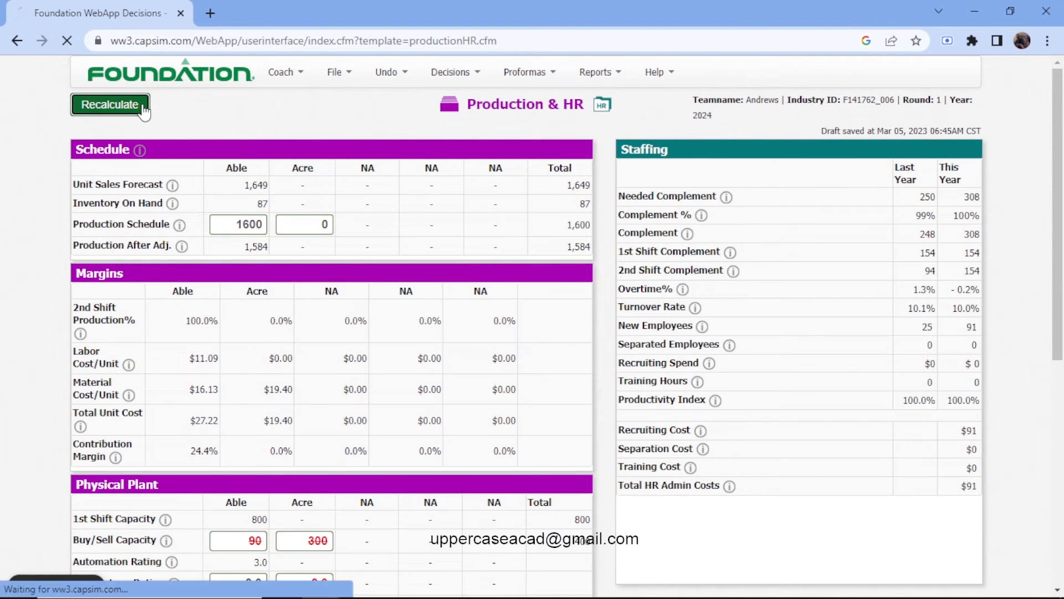
Lower Able's capacity purchase to 85 and recalculate the plant investment.
scroll(161, 166, "down", 4)
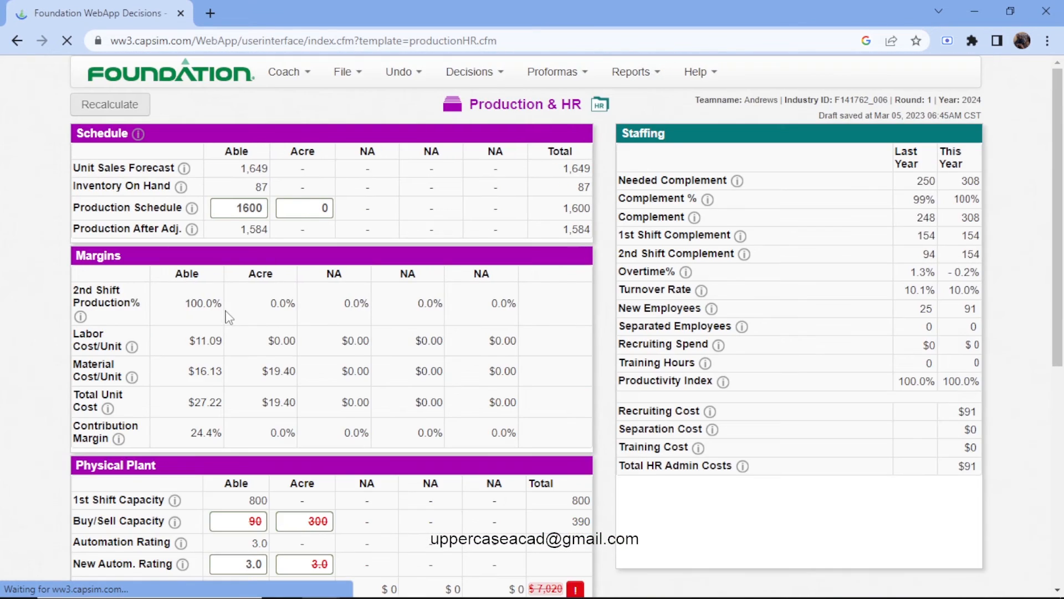
scroll(237, 325, "down", 1)
scroll(255, 382, "down", 3)
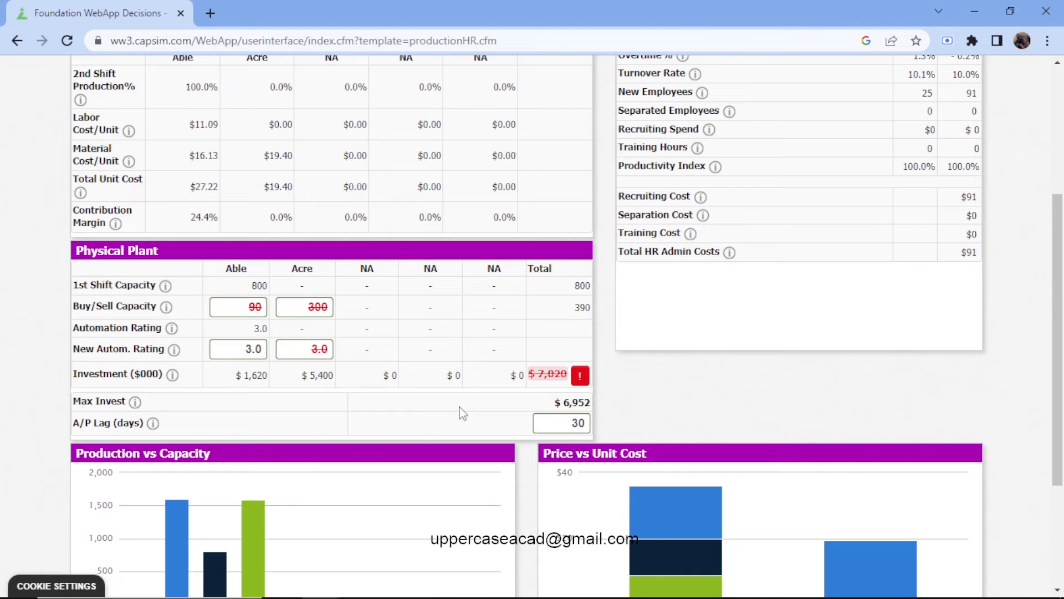
left_click(257, 307)
key("BackSpace")
key("BackSpace")
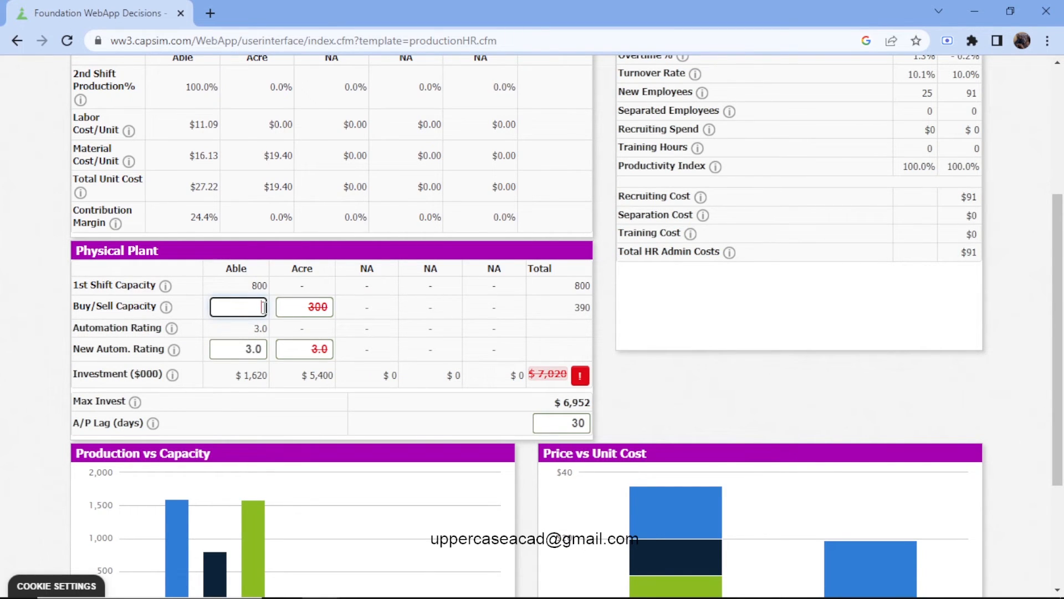
type("85")
scroll(157, 122, "up", 4)
left_click(146, 117)
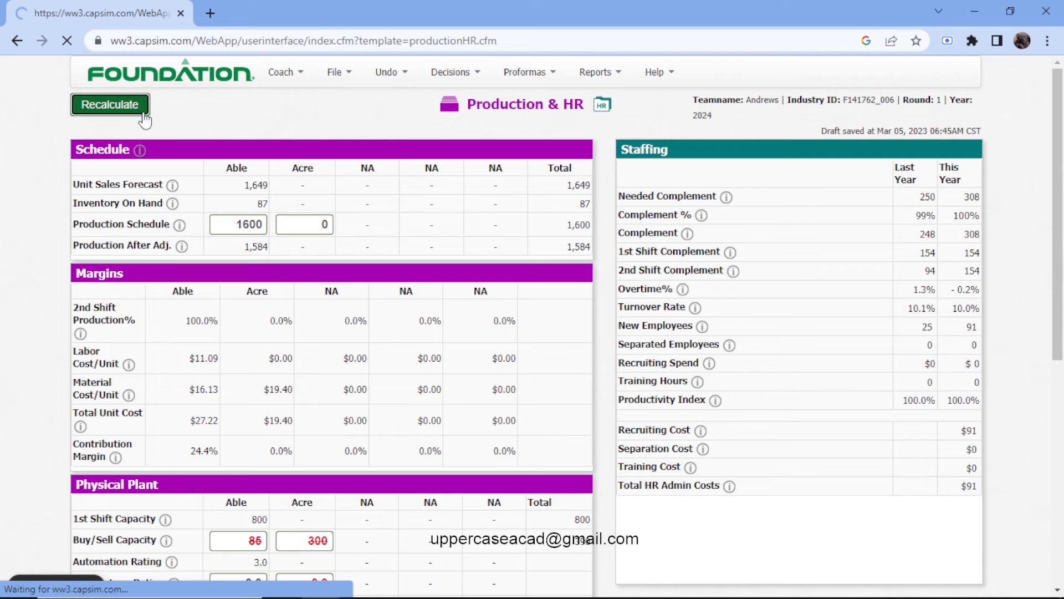
Set Able's capacity purchase to 86, recalculate, and compare the total investment with the maximum allowed.
scroll(145, 119, "down", 1)
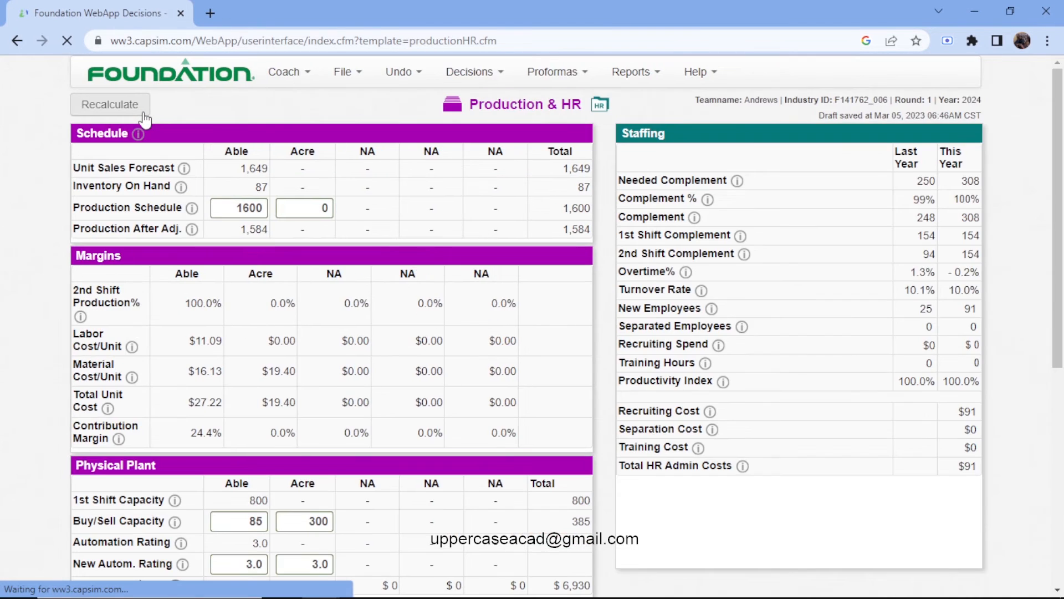
scroll(279, 183, "down", 3)
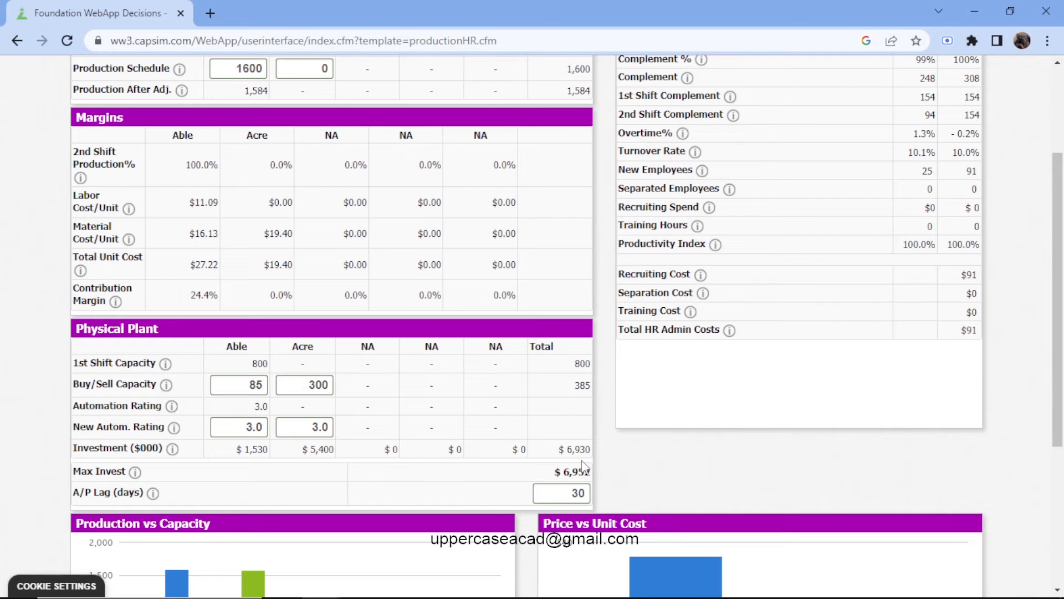
left_click(264, 386)
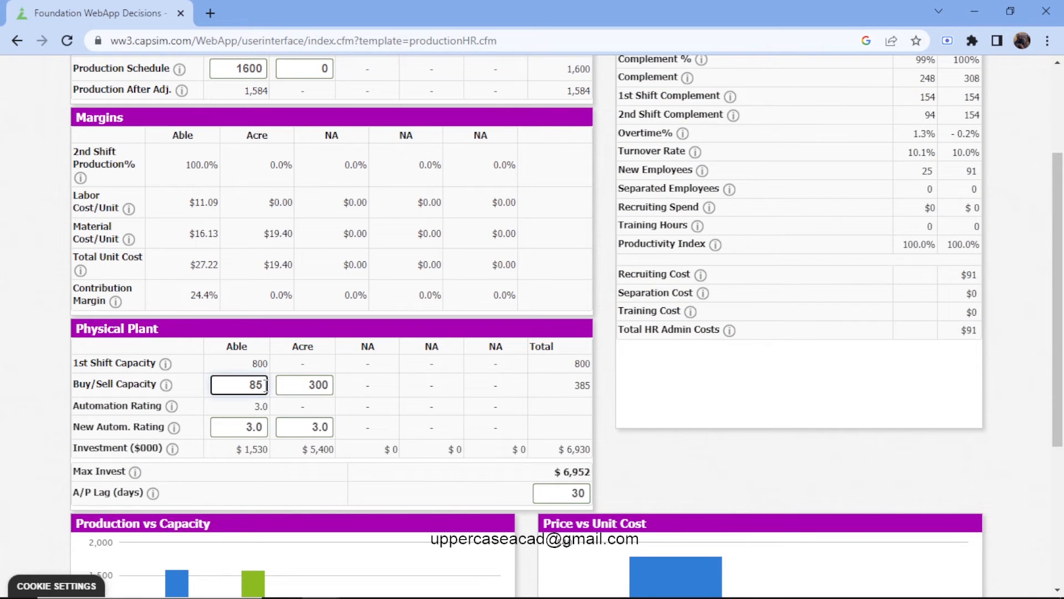
key("BackSpace")
type("6")
scroll(265, 385, "up", 3)
left_click(127, 105)
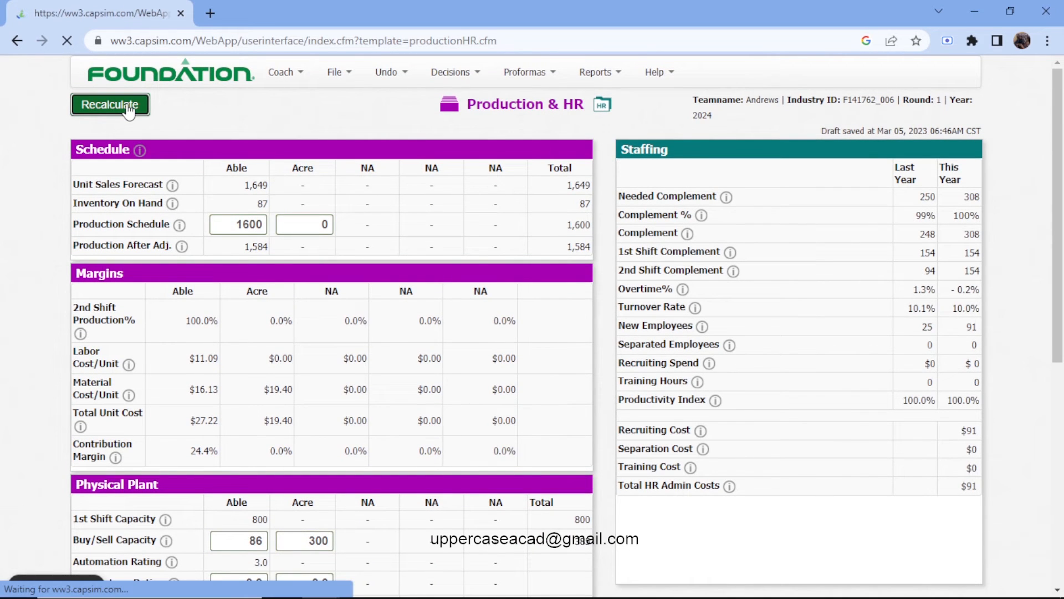
scroll(249, 279, "down", 3)
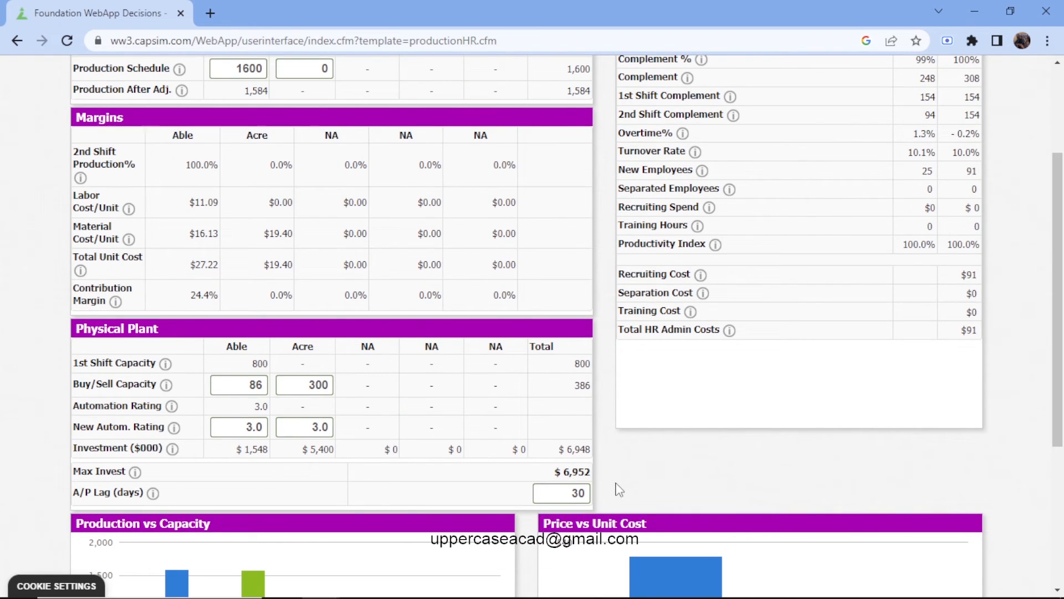
Open the Balanced Scorecard proforma and review the projected Round 1 scores for each criterion.
scroll(619, 488, "up", 3)
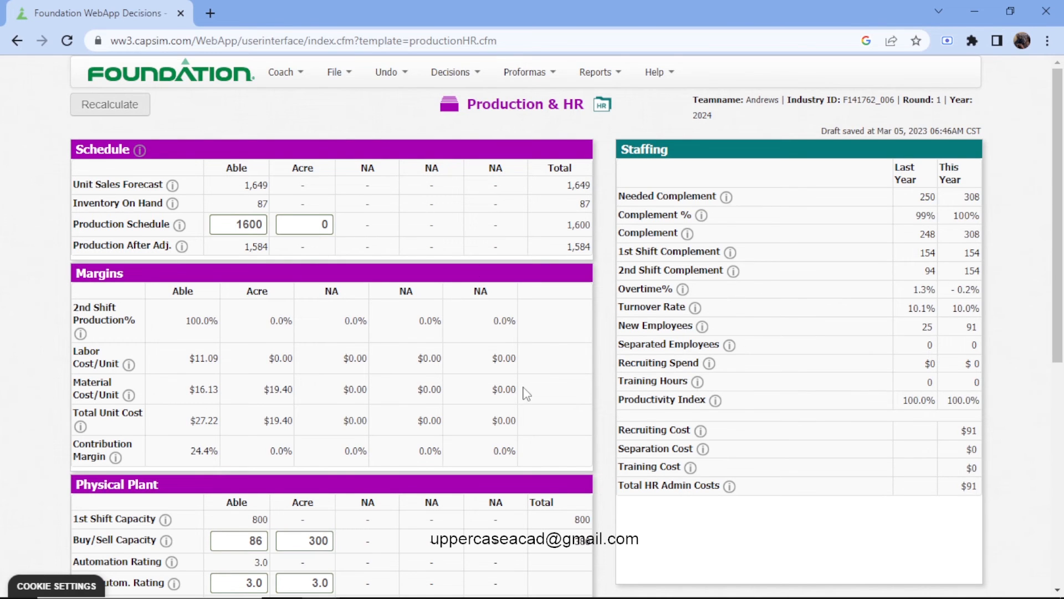
scroll(499, 379, "down", 3)
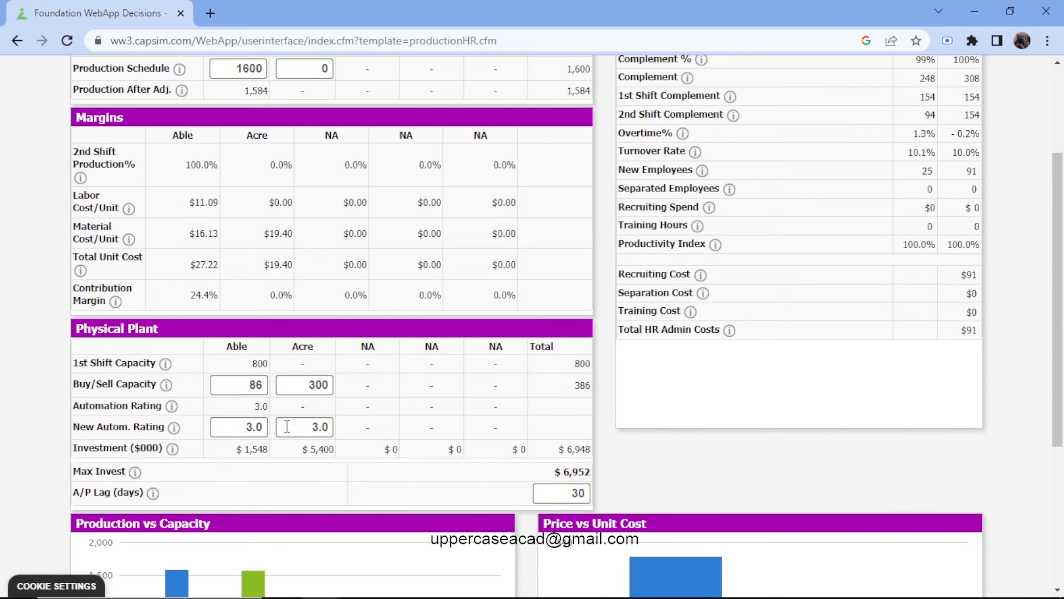
scroll(287, 426, "up", 3)
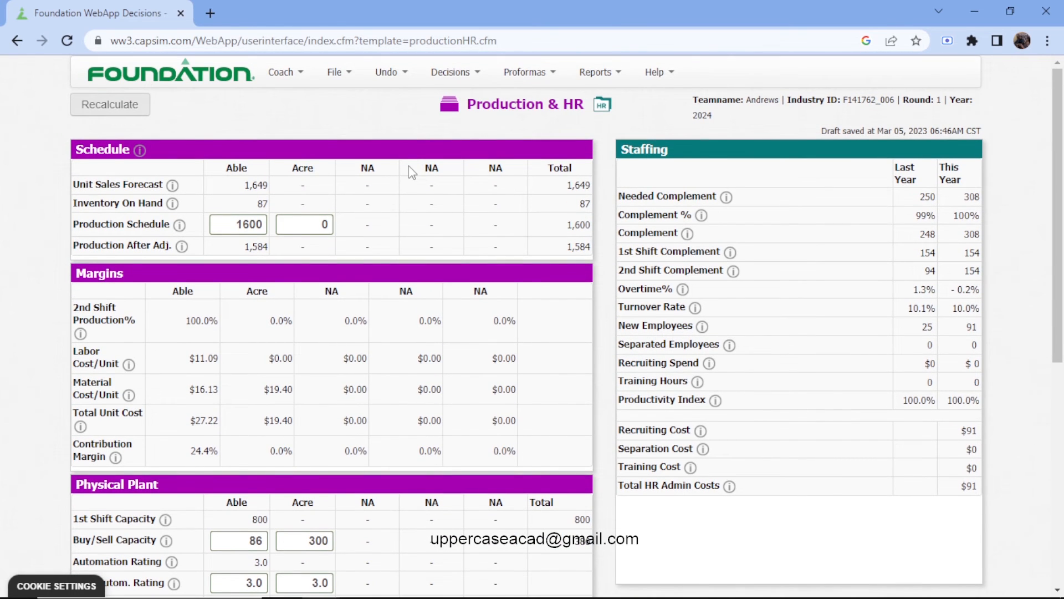
left_click(472, 72)
left_click(550, 81)
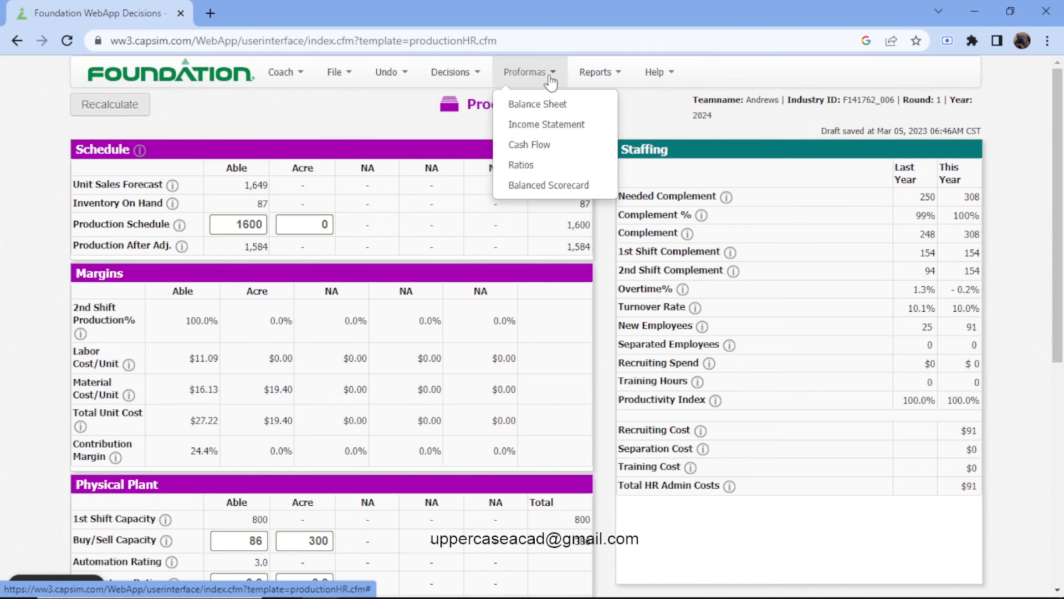
left_click(582, 186)
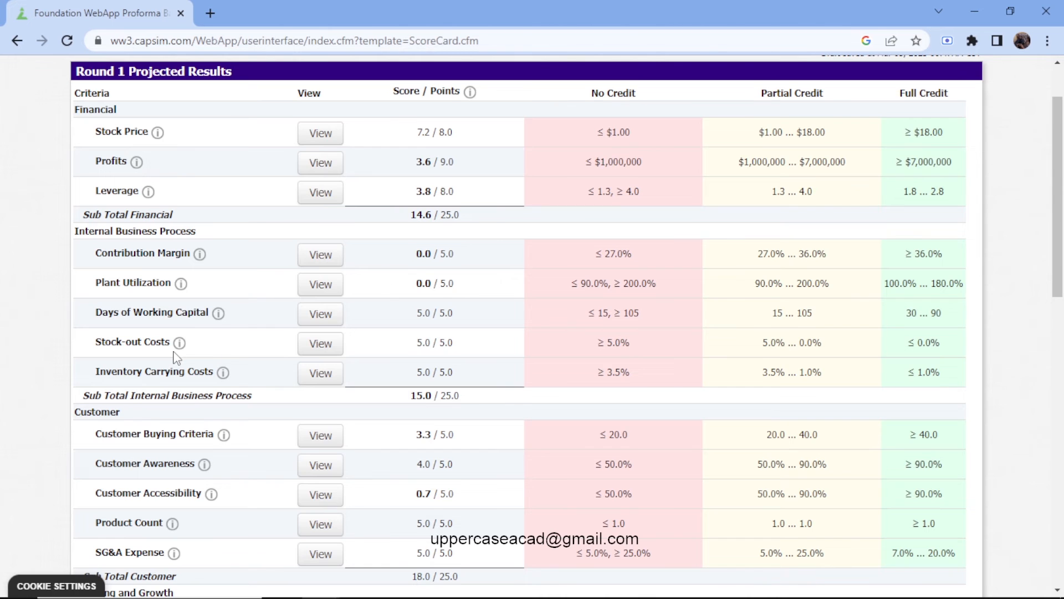
scroll(173, 352, "down", 1)
scroll(176, 352, "up", 1)
scroll(460, 205, "up", 2)
Open the Finance decisions and review the stock, debt and cash position entries.
left_click(475, 78)
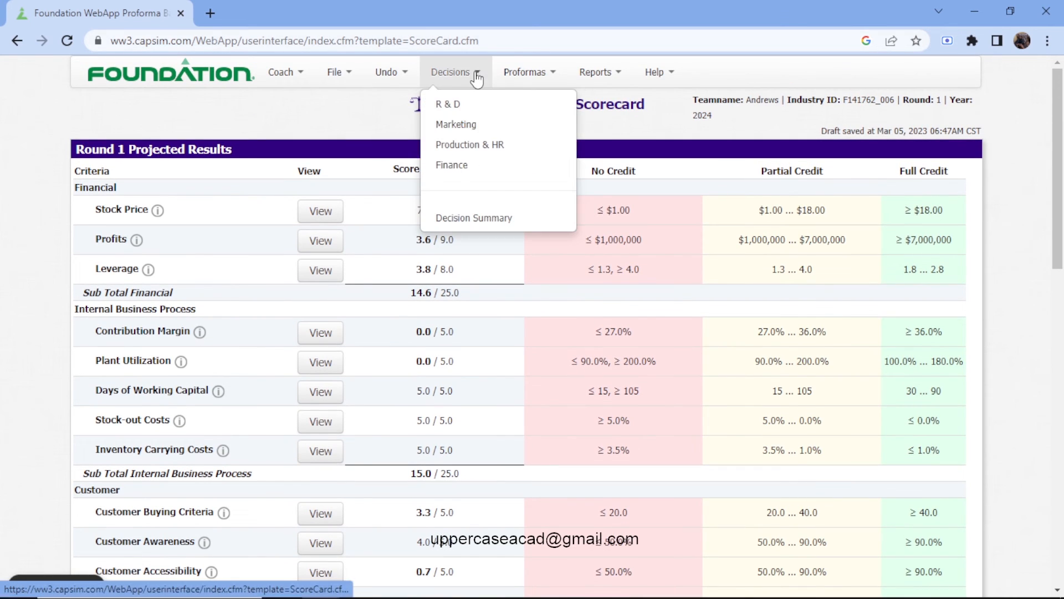
left_click(476, 166)
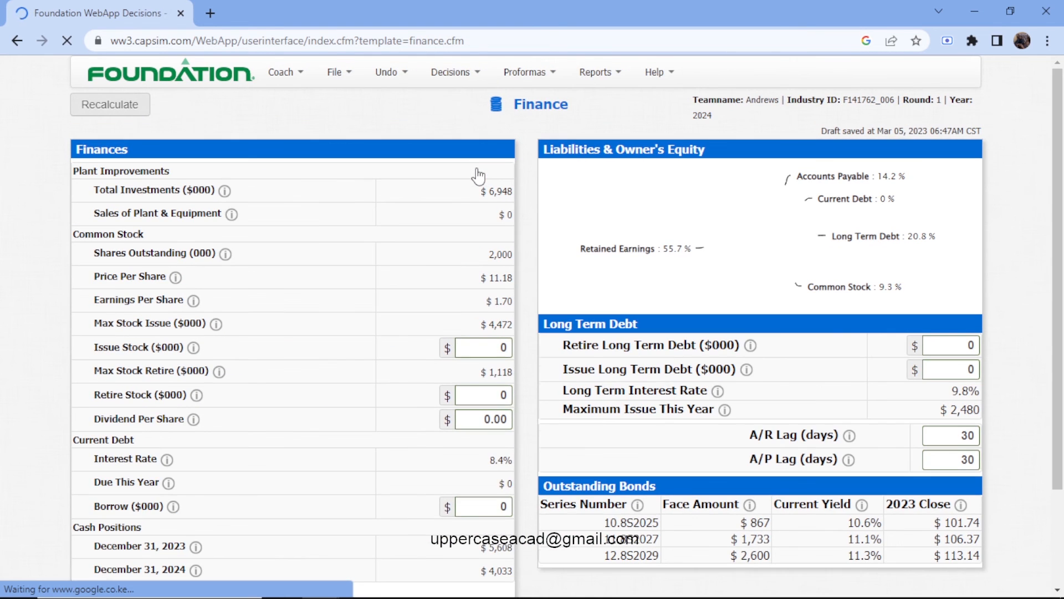
scroll(478, 176, "down", 3)
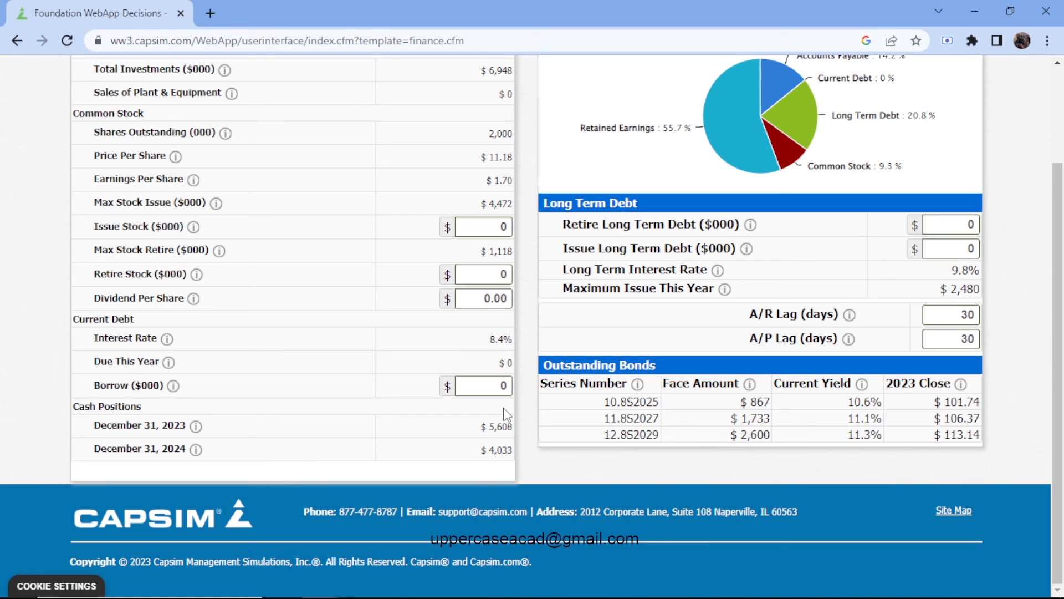
scroll(505, 415, "up", 2)
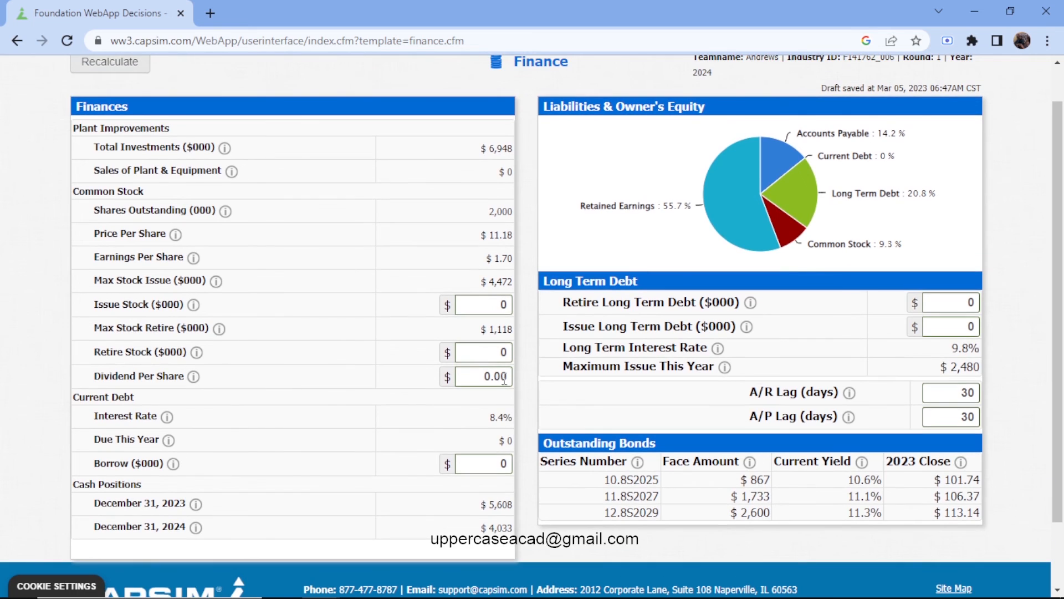
Set the stock issue to 2000 ($000) and recalculate the Finance decisions.
left_click(490, 307)
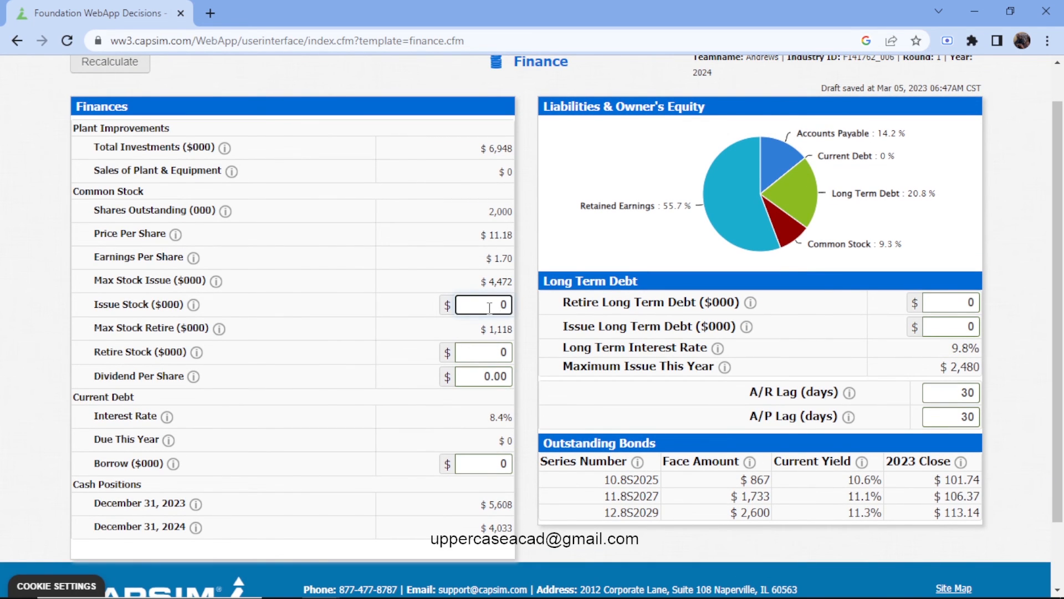
type("2000")
left_click(353, 78)
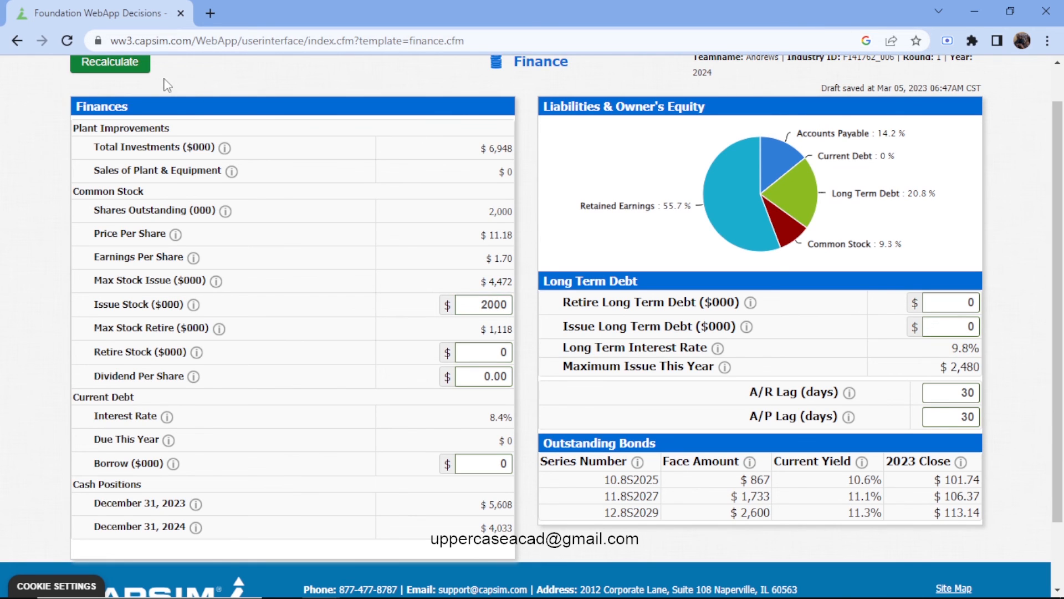
left_click(132, 63)
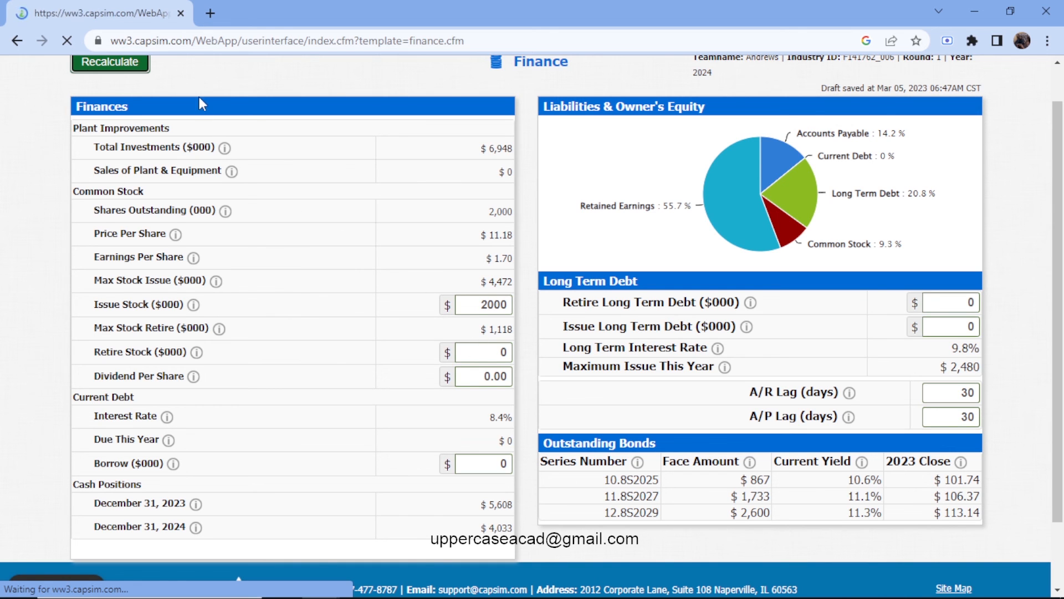
Set the current debt borrowing to 5000 ($000).
scroll(434, 350, "down", 2)
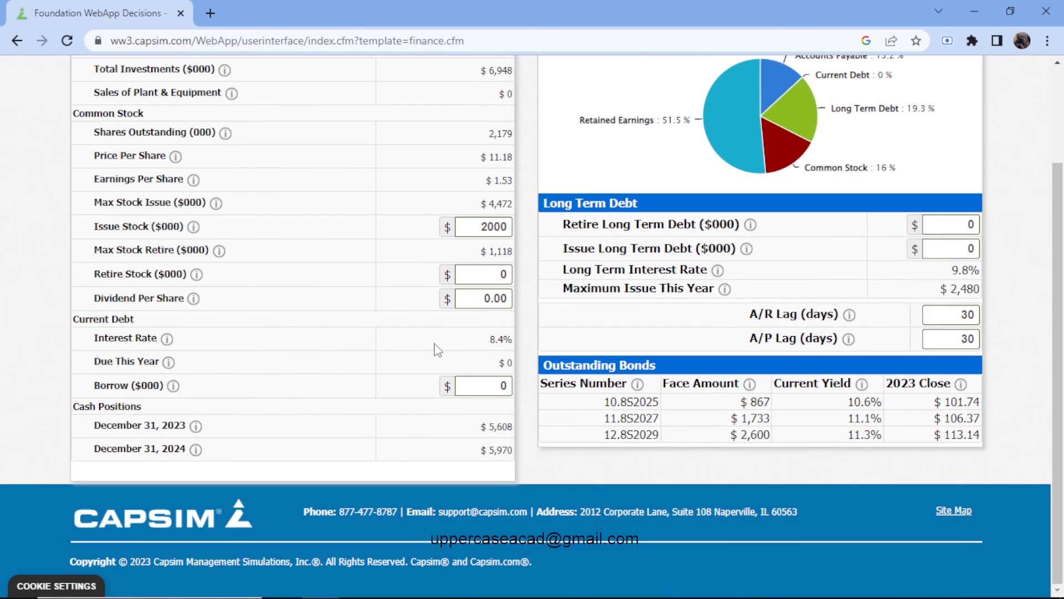
left_click(490, 381)
type("5000")
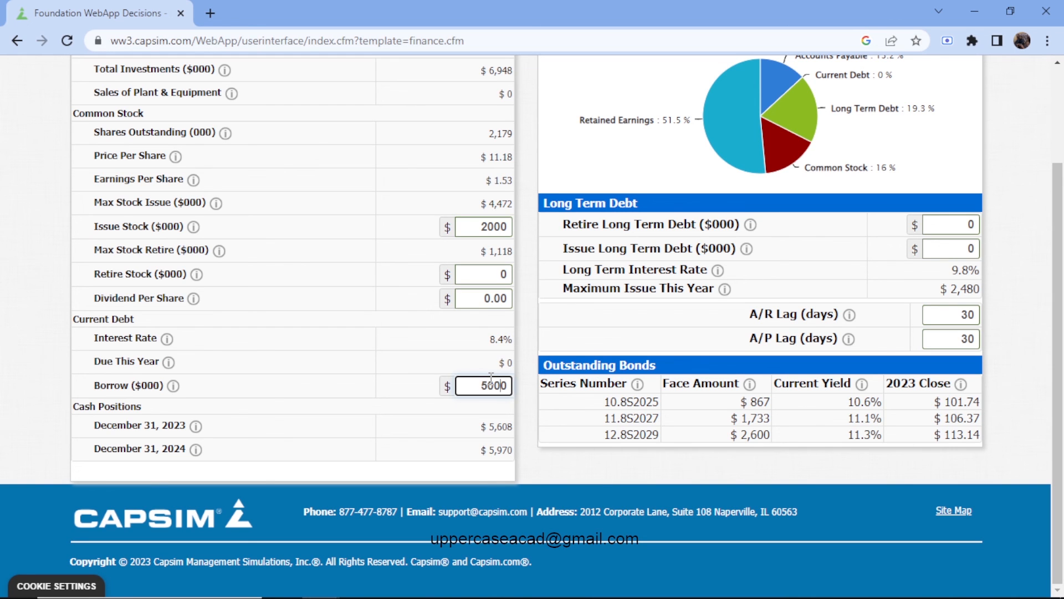
Recalculate the Finance decisions with the new current debt borrowing and check the December 31, 2024 cash position.
scroll(491, 378, "up", 3)
left_click(131, 112)
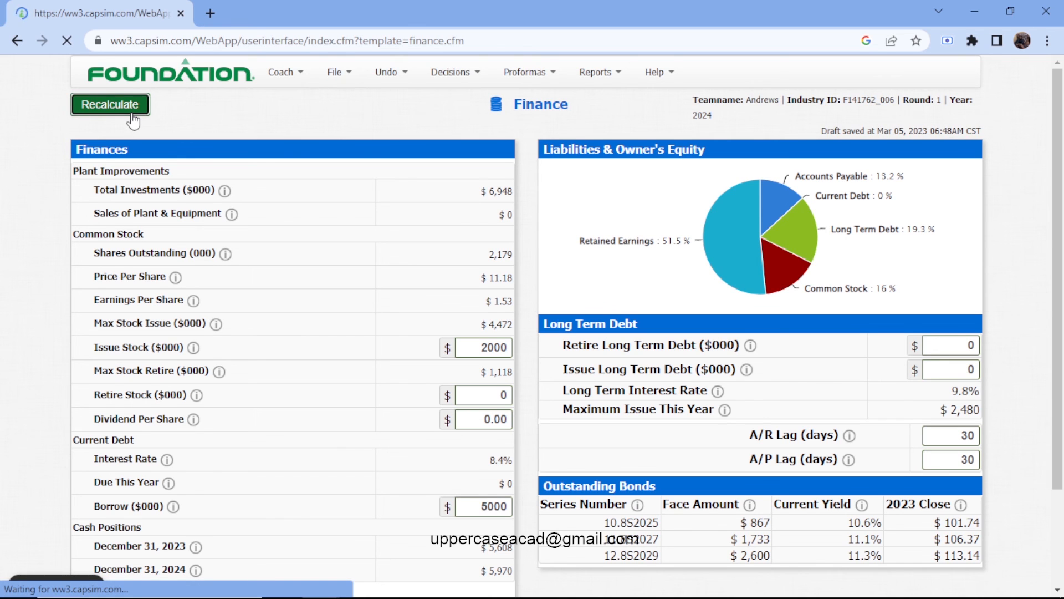
scroll(189, 176, "down", 2)
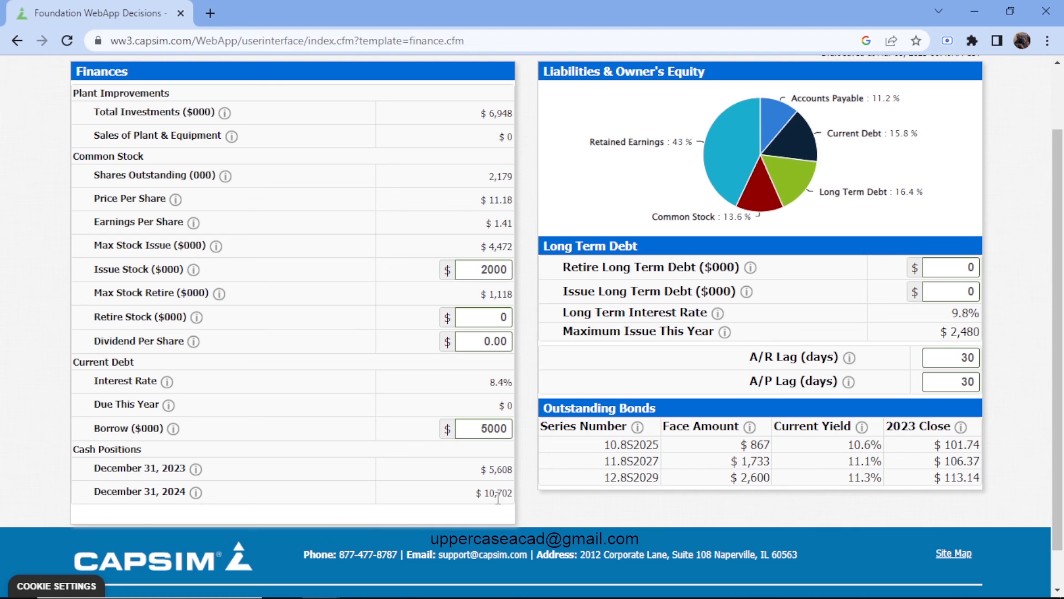
Open the Balanced Scorecard proforma and review how the recalculated financing affects the stock price, profits and leverage scores.
scroll(485, 389, "up", 2)
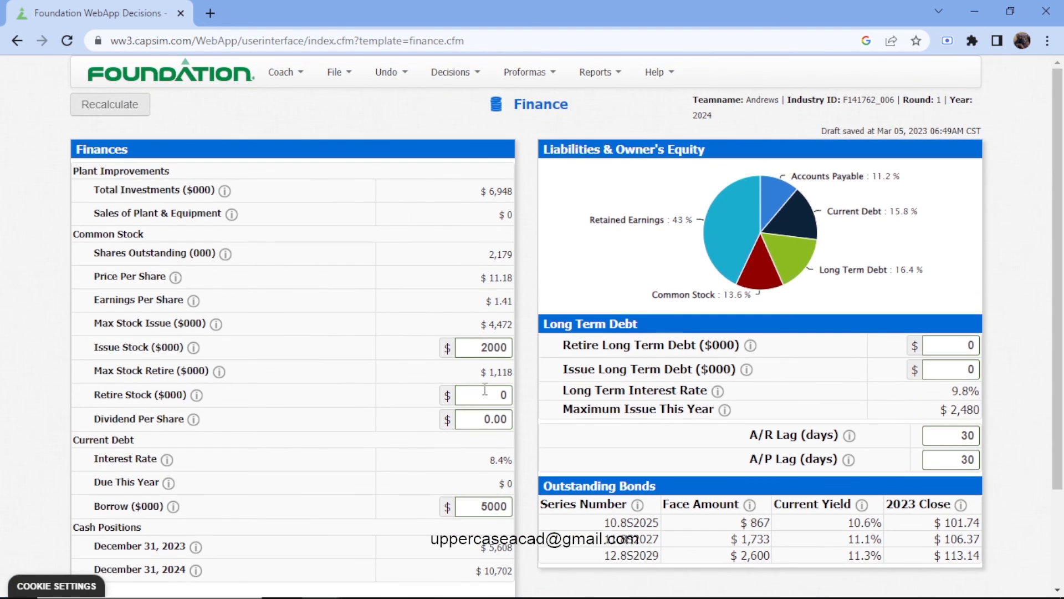
left_click(472, 73)
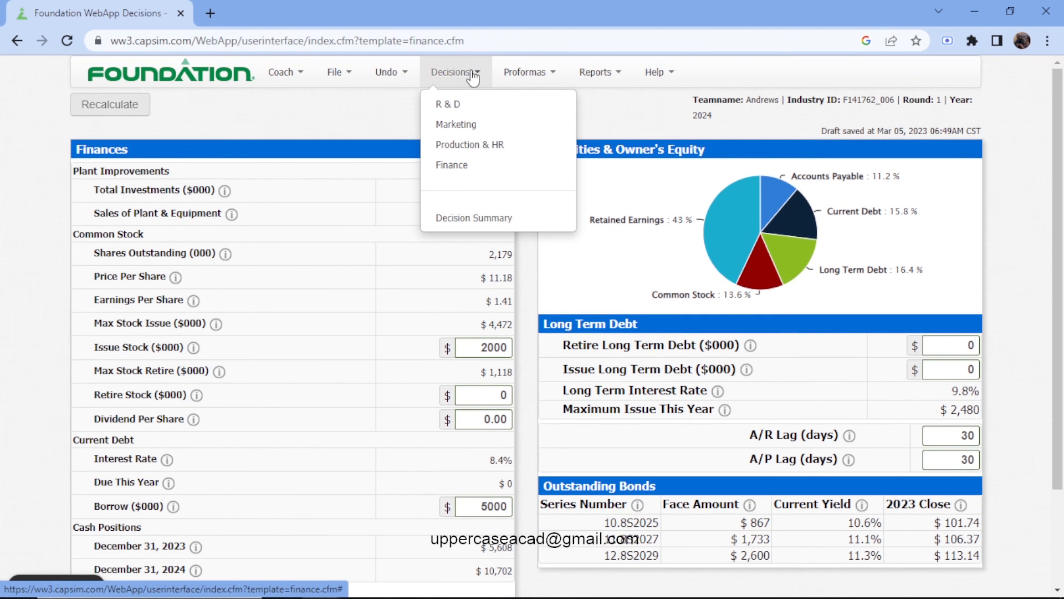
left_click(518, 73)
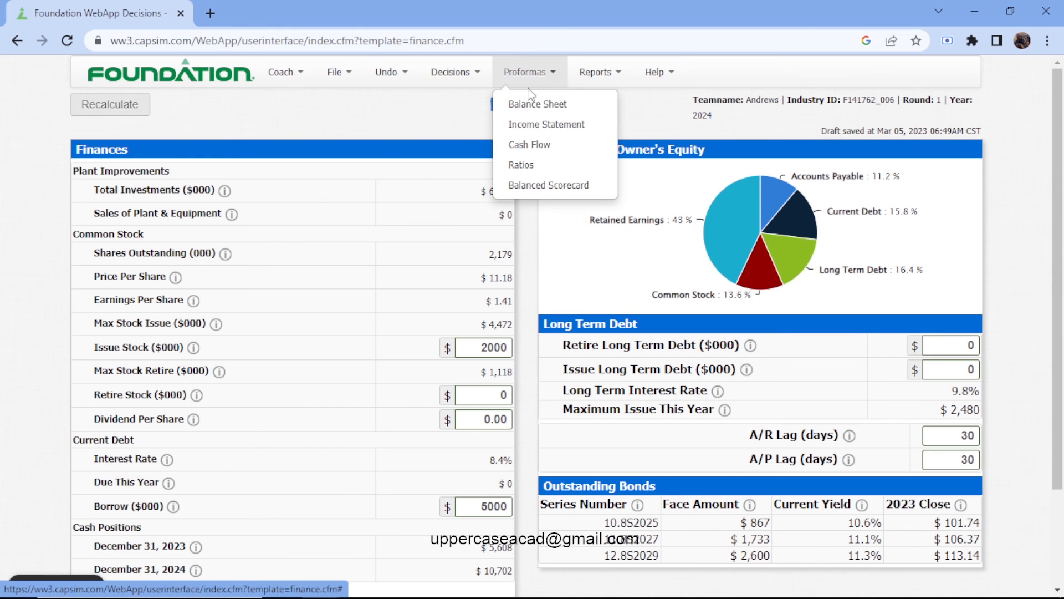
left_click(541, 186)
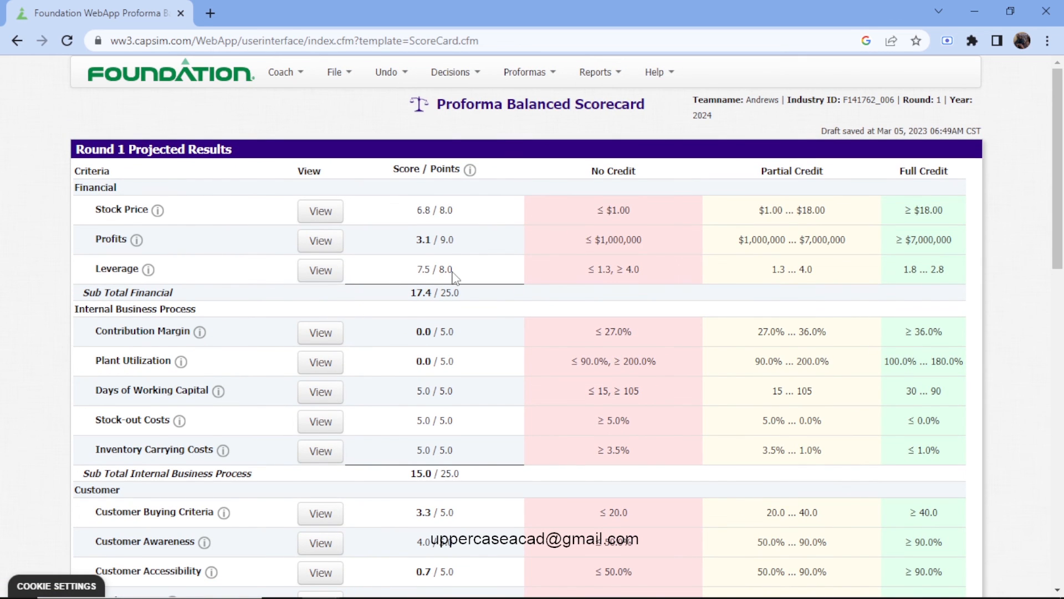
Go back from the Balanced Scorecard to the decision areas.
left_click(469, 78)
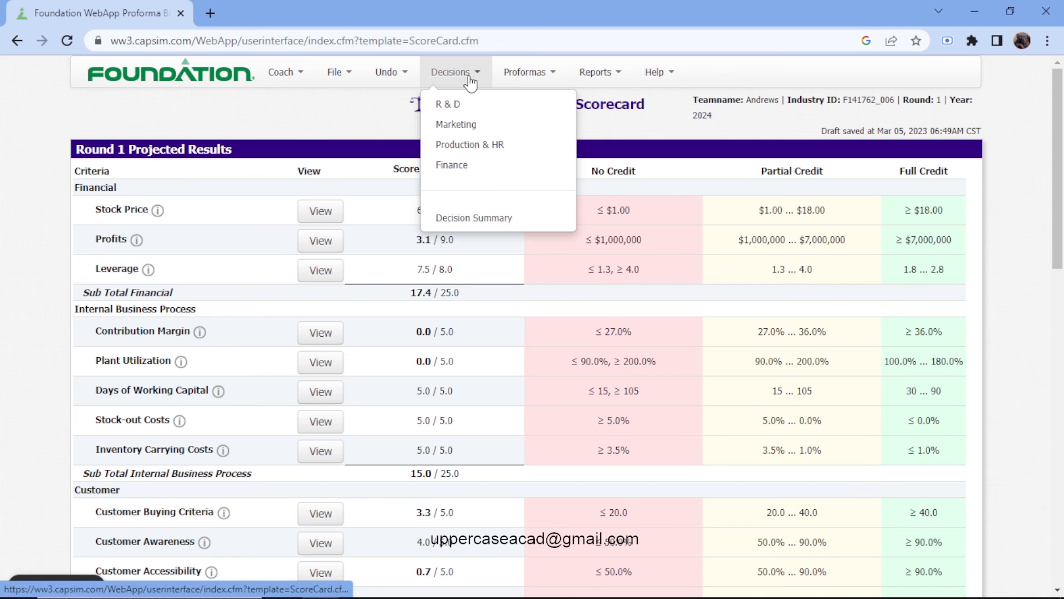